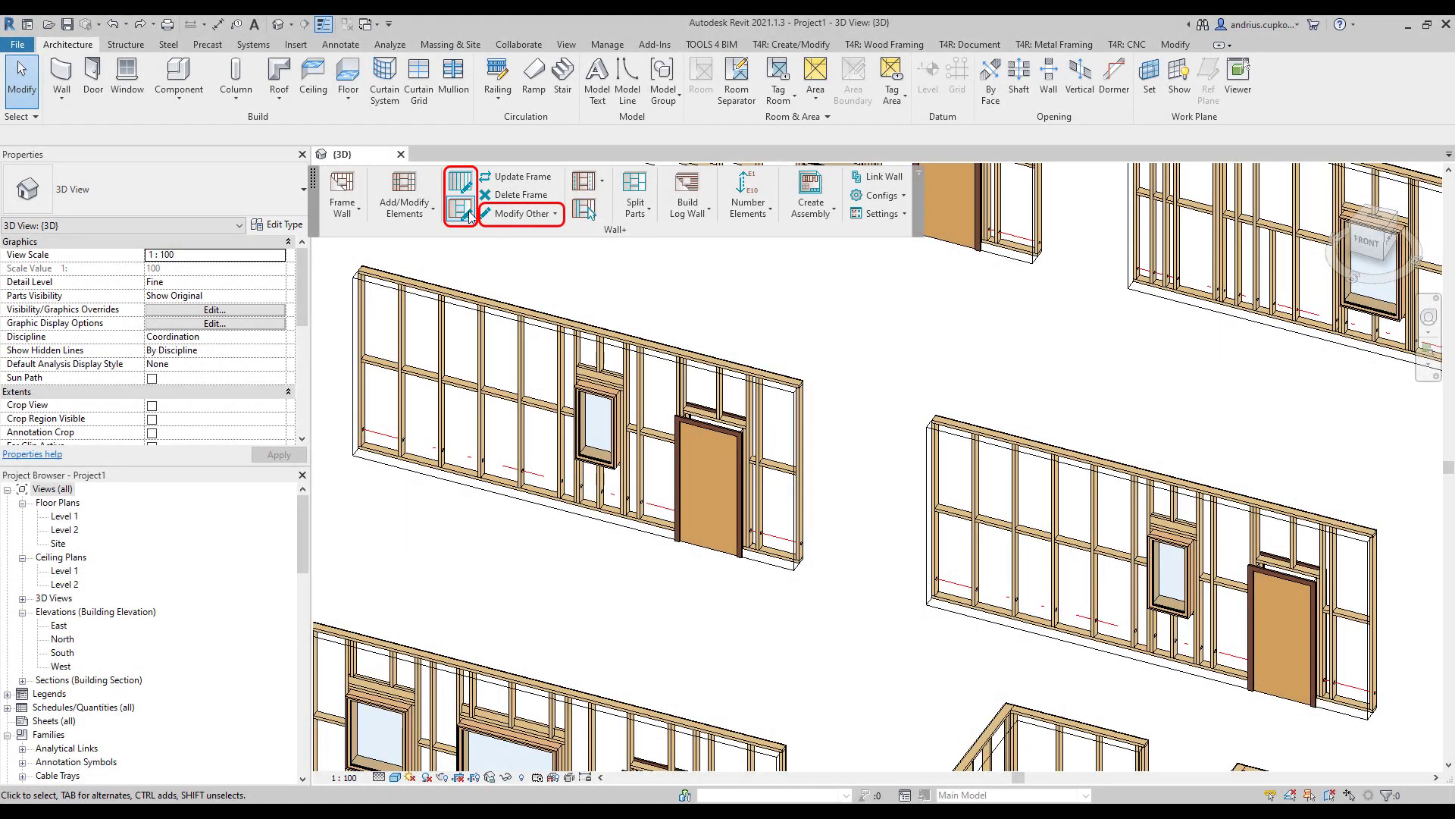
# Browse the extra frame-modification commands and try selecting the left and right framed walls.
pyautogui.click(523, 213)
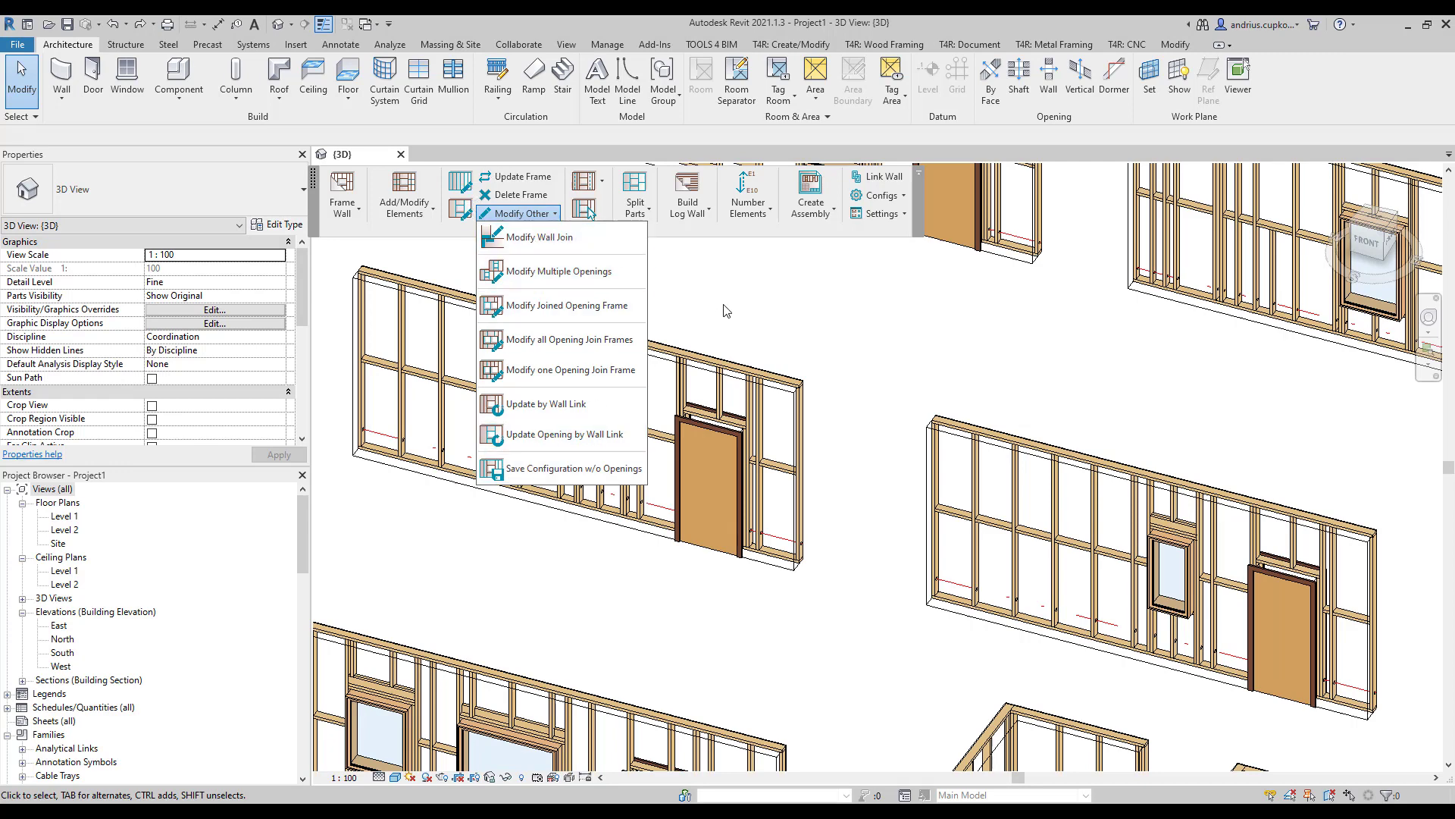
pyautogui.click(700, 294)
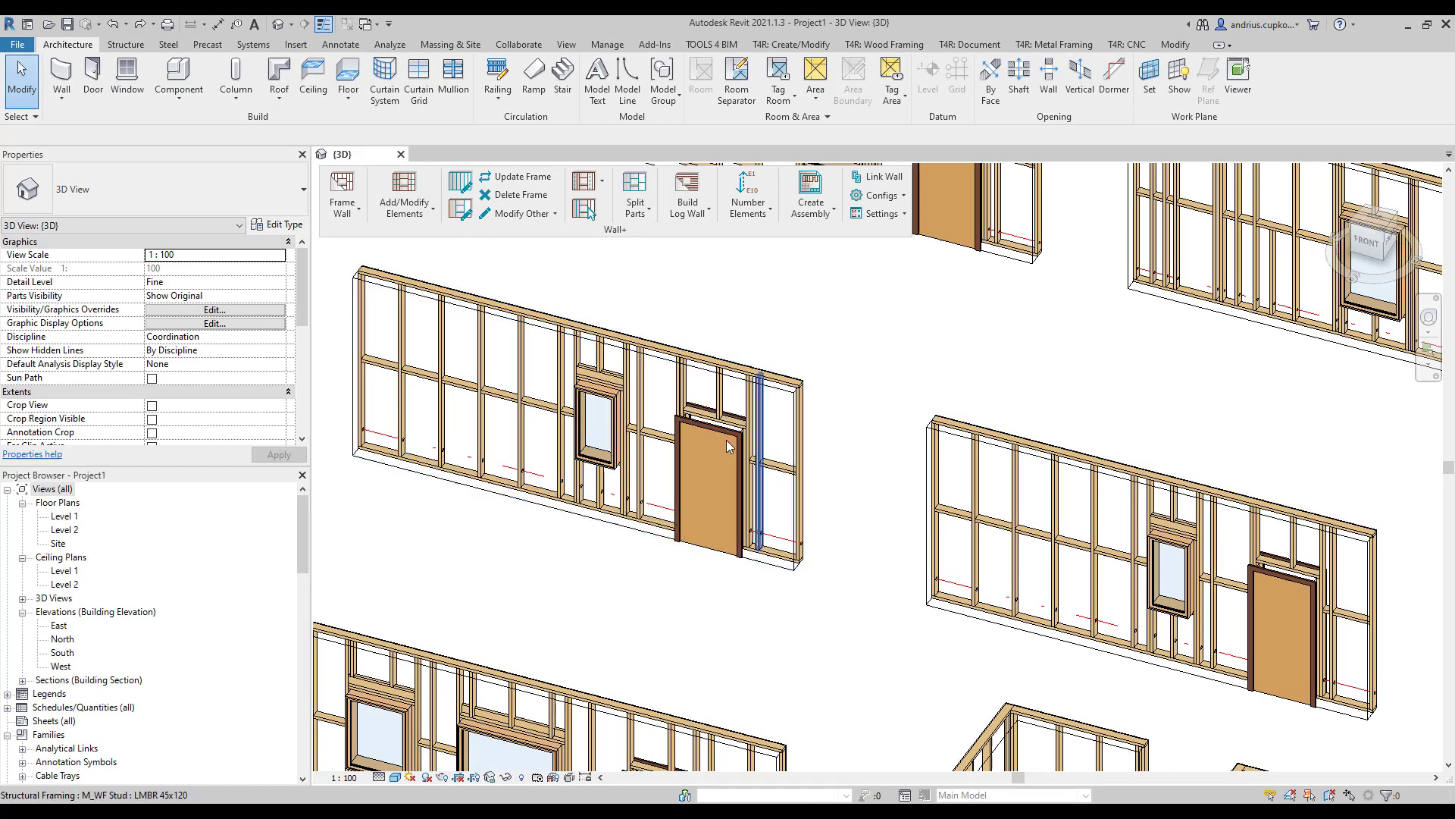
pyautogui.click(792, 584)
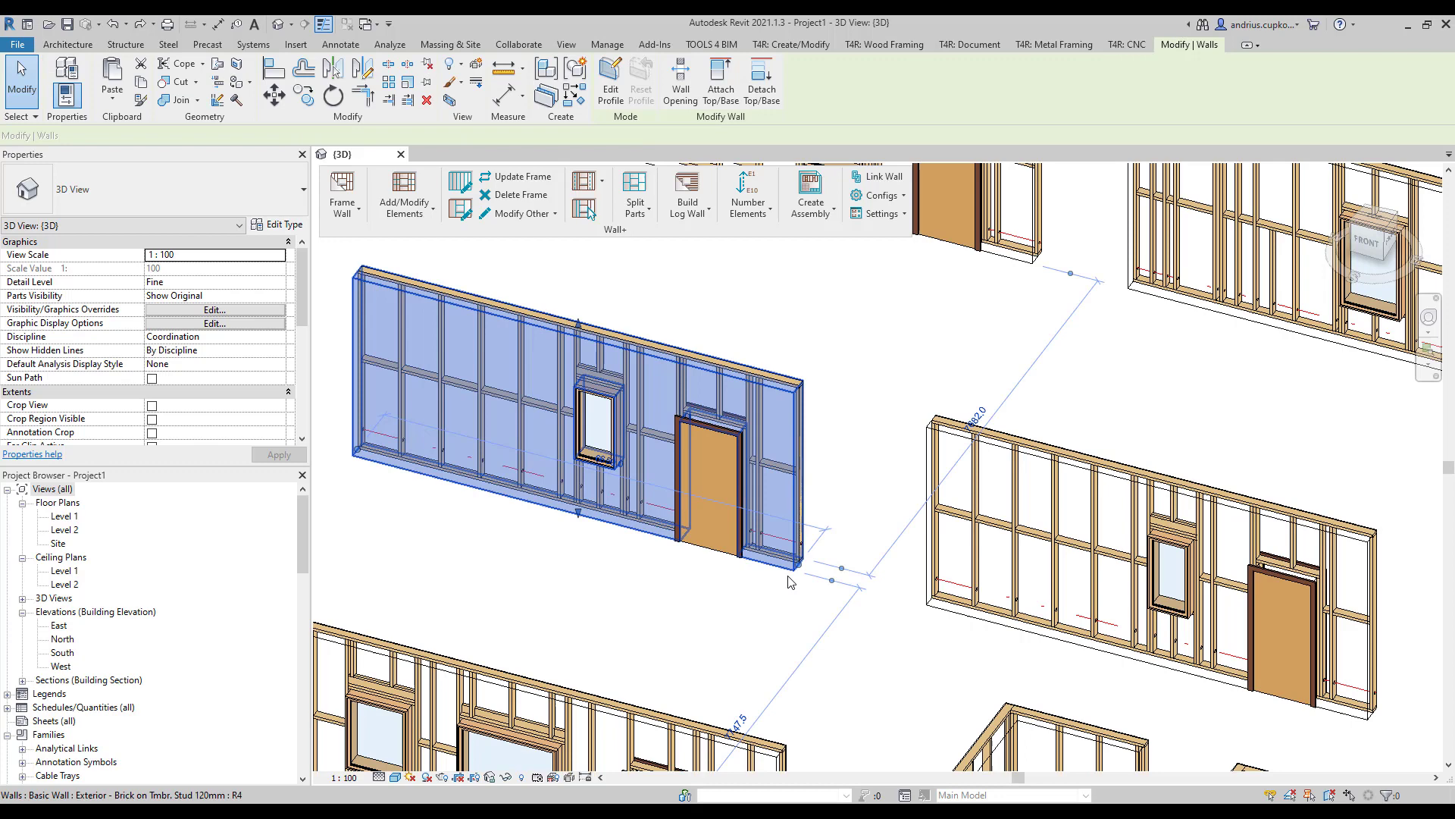
pyautogui.click(931, 609)
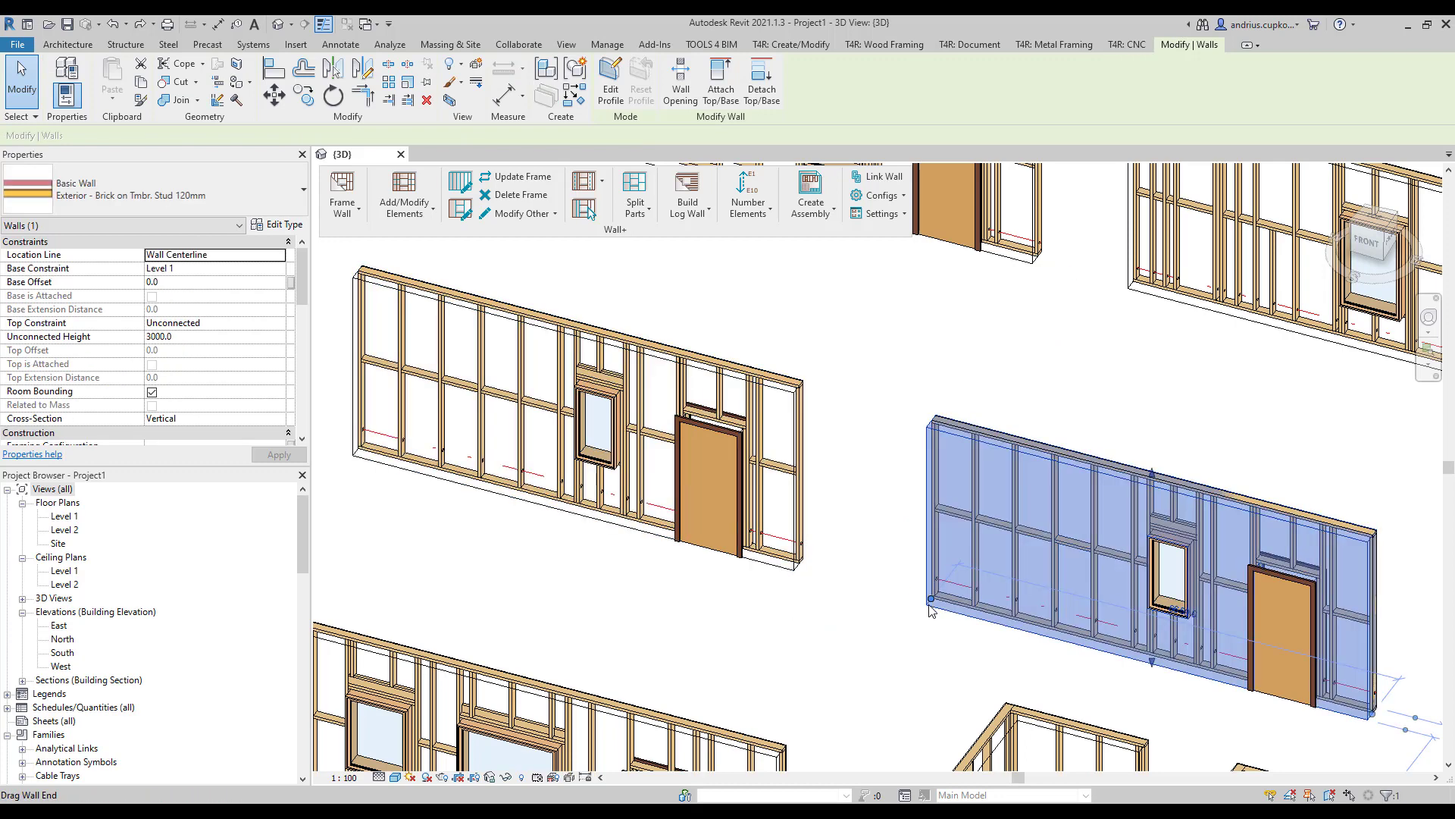
pyautogui.click(857, 532)
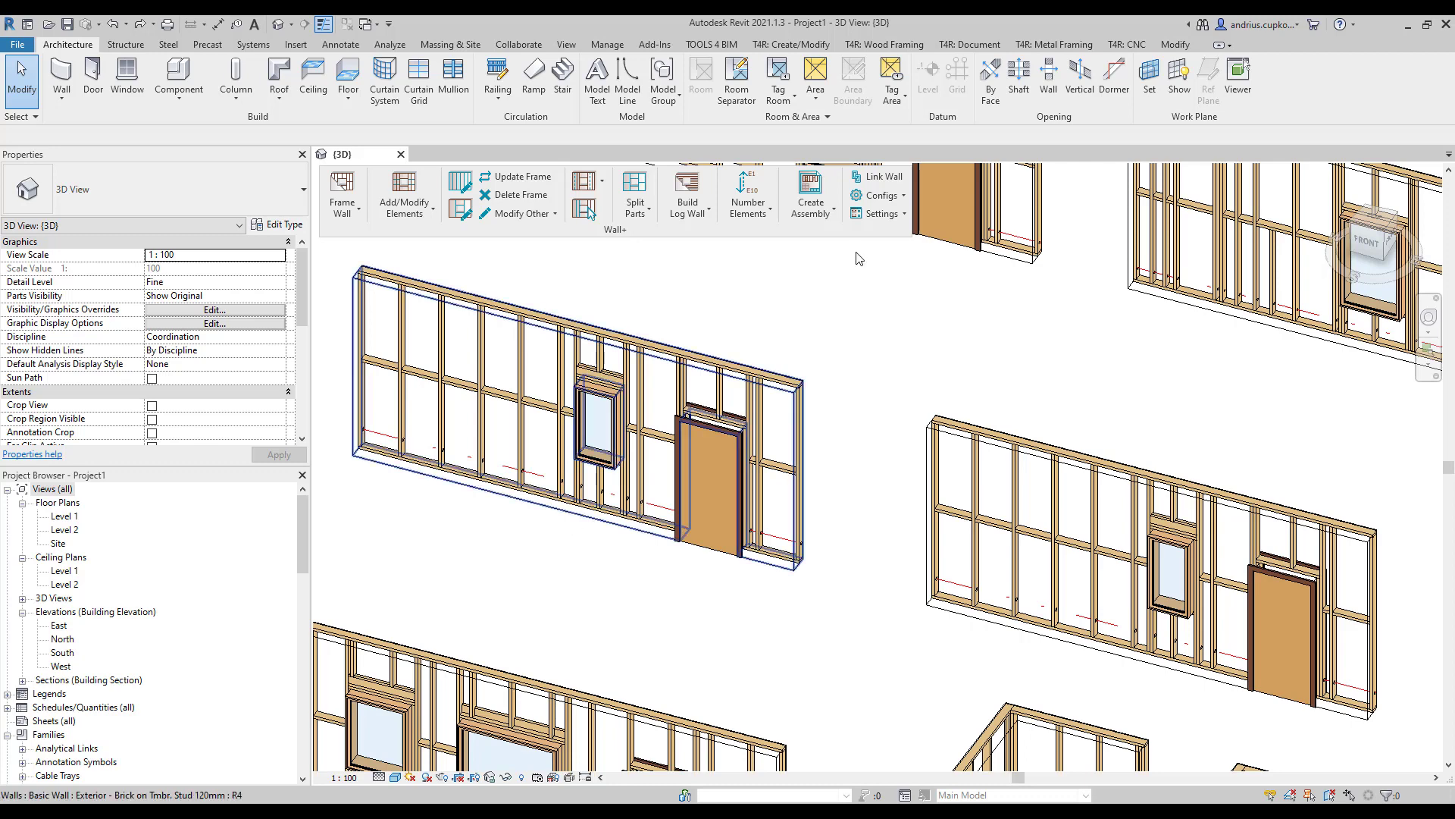
# Check the configurations list, then open Modify Frame on the left wall's Frame 120mm.
pyautogui.click(880, 195)
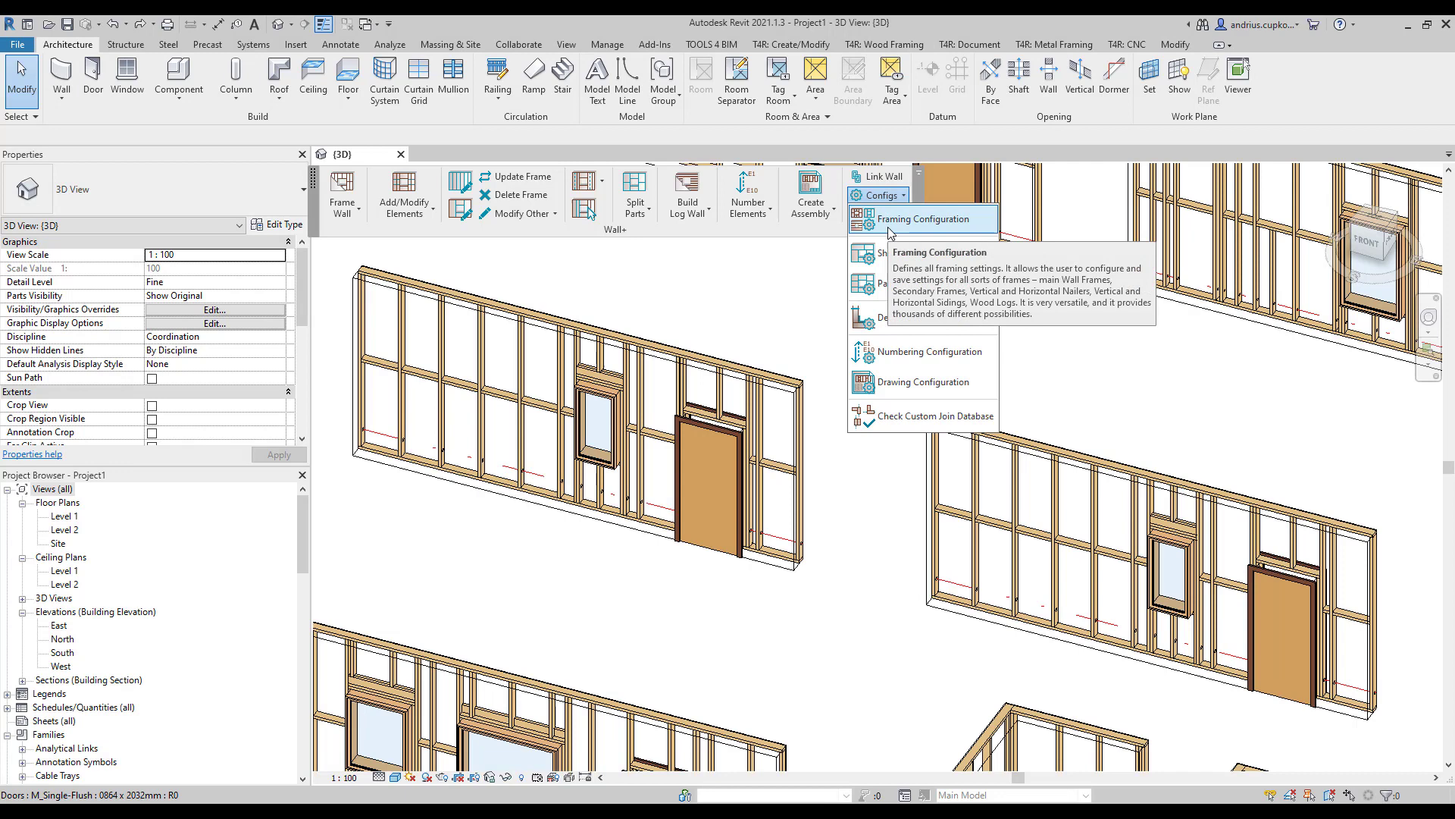
pyautogui.click(783, 274)
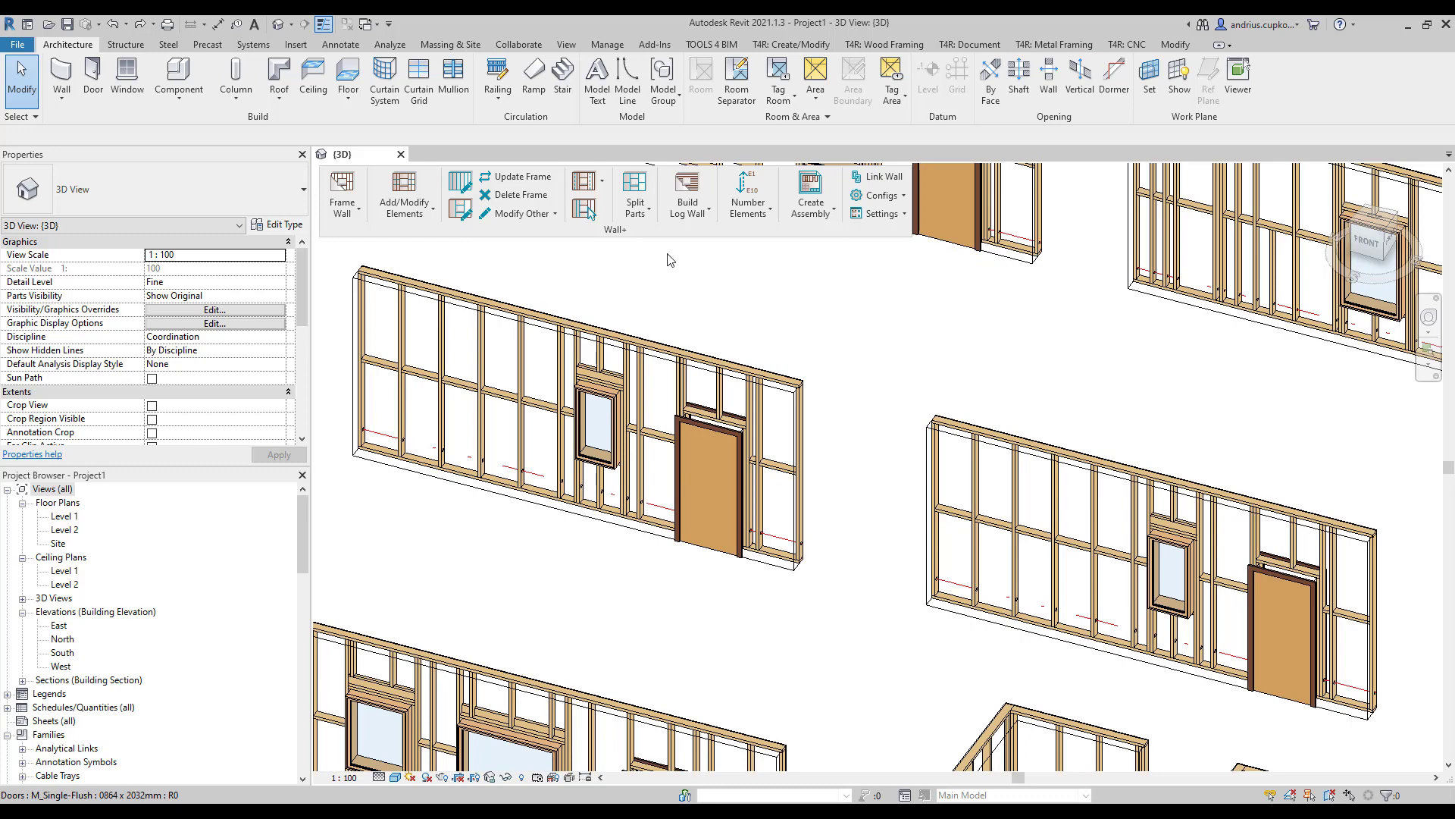
pyautogui.click(460, 186)
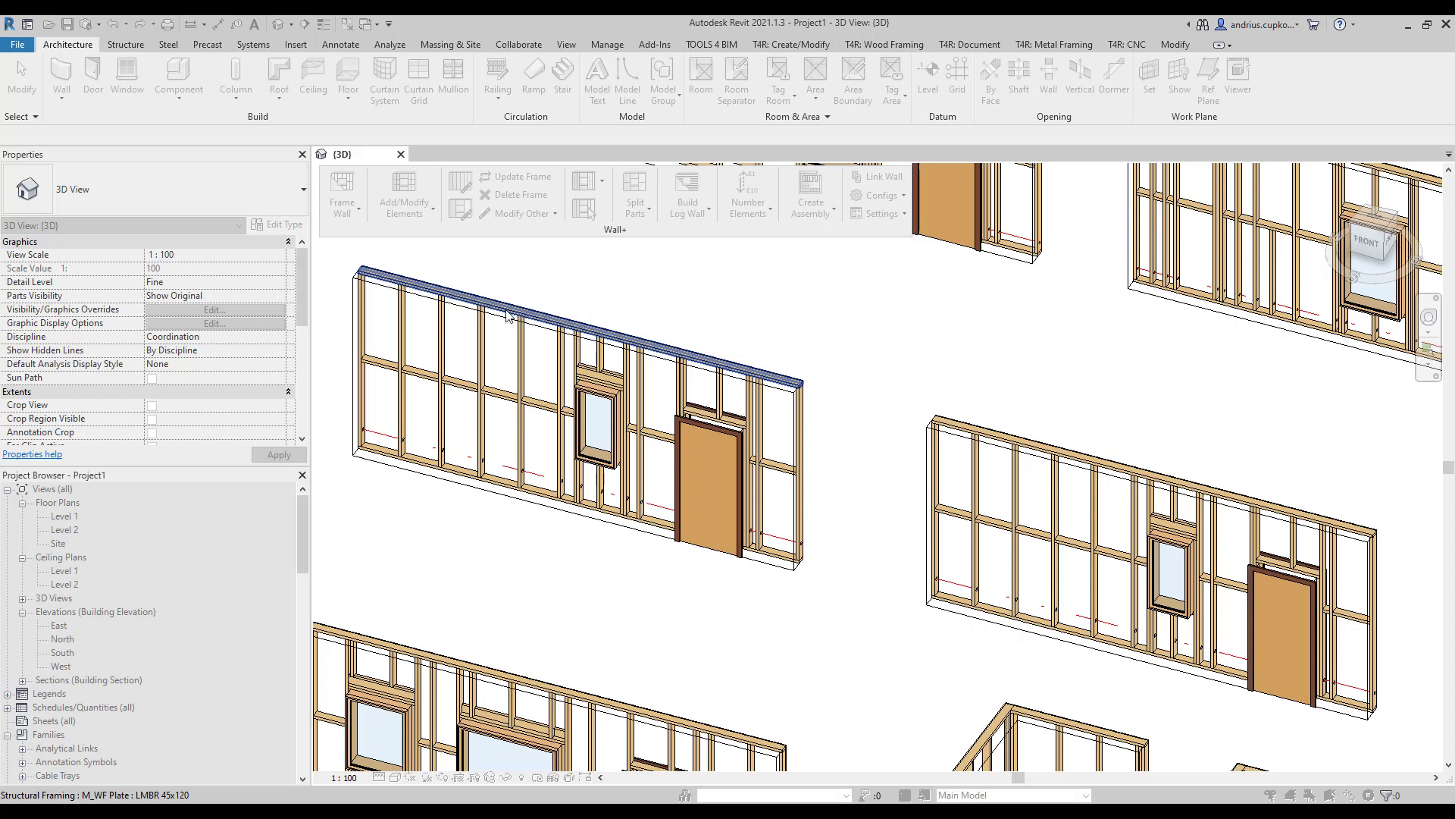
pyautogui.doubleClick(508, 315)
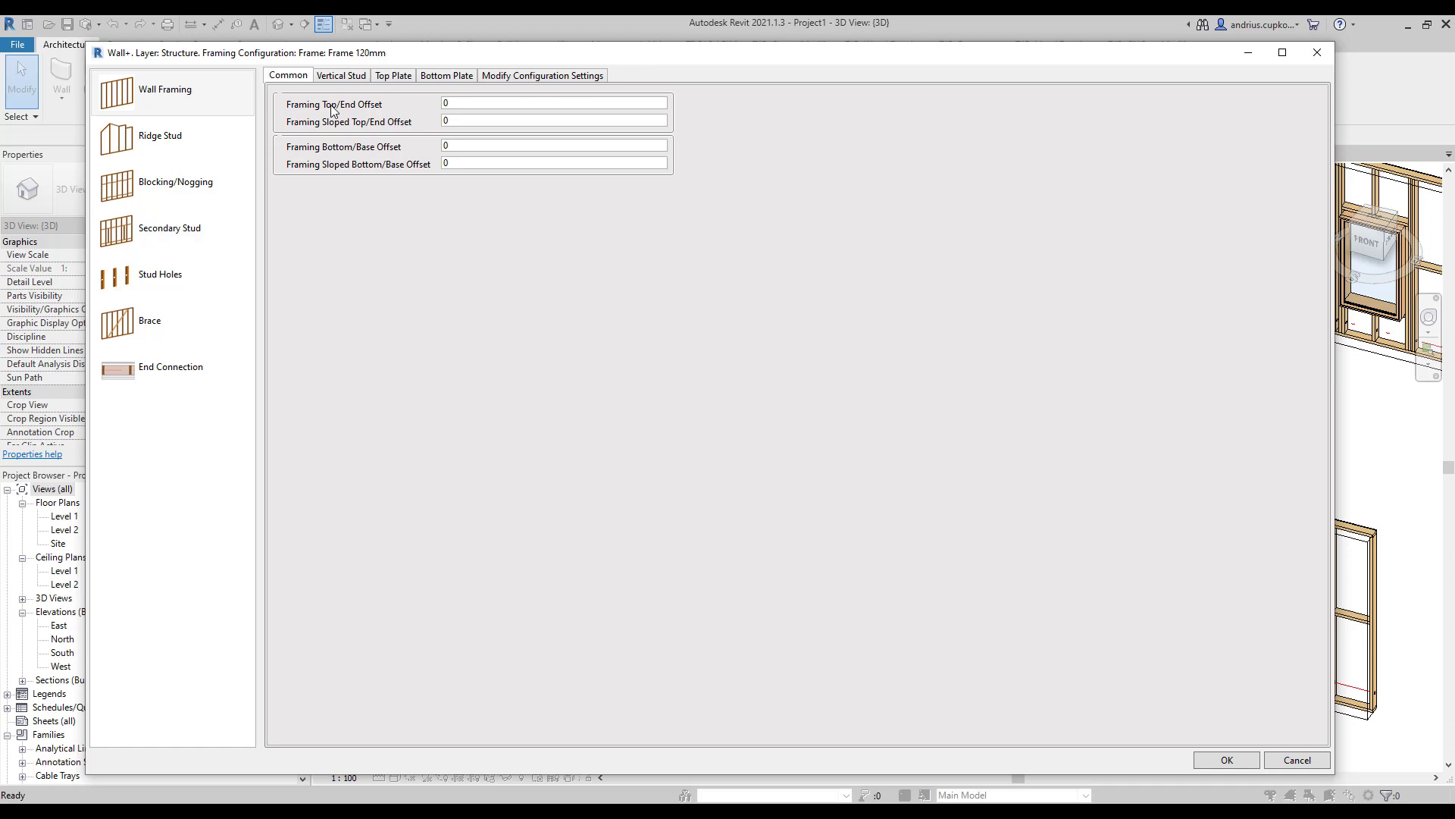
# Set Framing Top/End Offset to 300 and add one external top cover plate rotated 90°.
pyautogui.doubleClick(509, 98)
pyautogui.write('300')
pyautogui.click(400, 79)
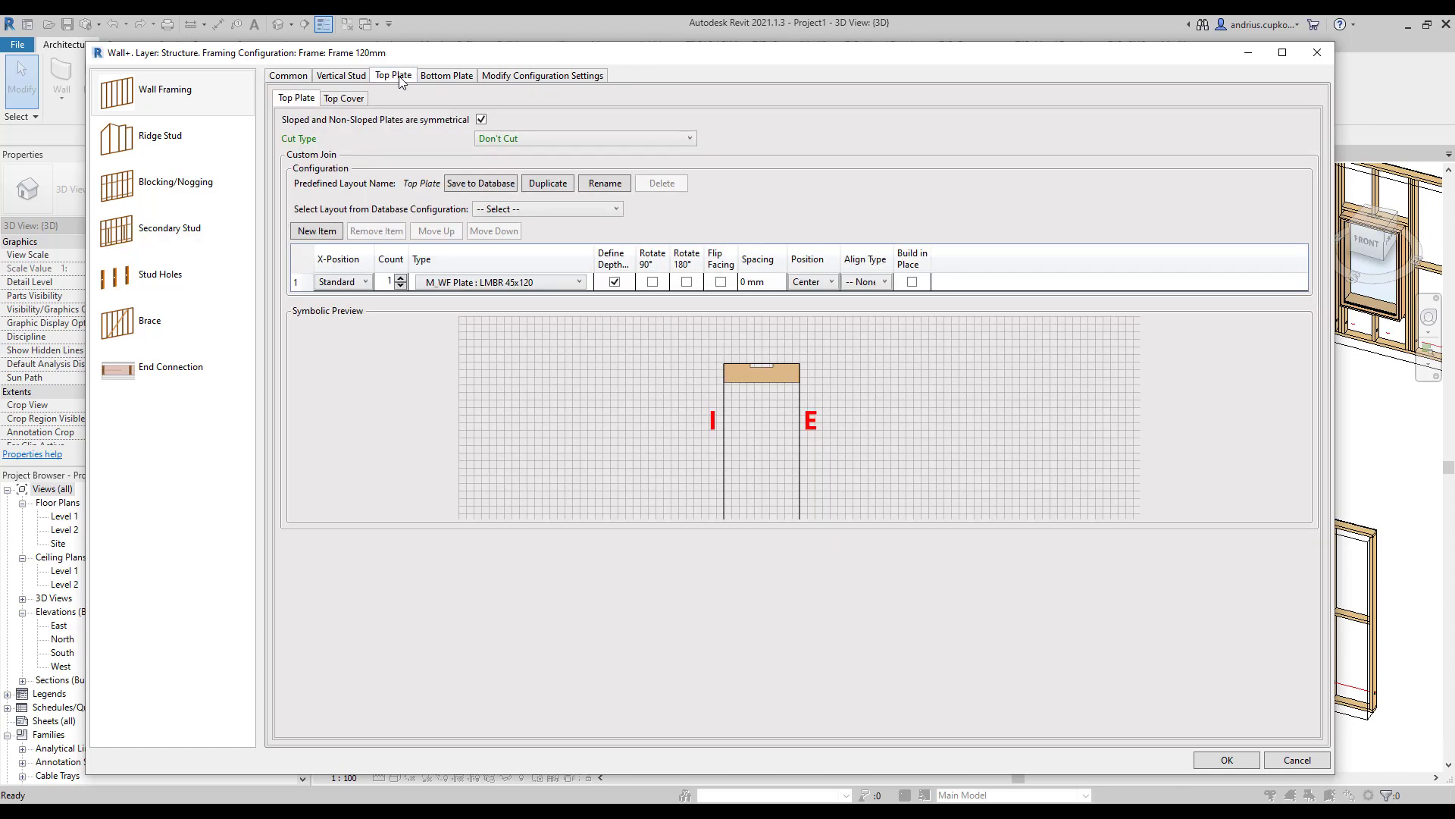
pyautogui.click(354, 100)
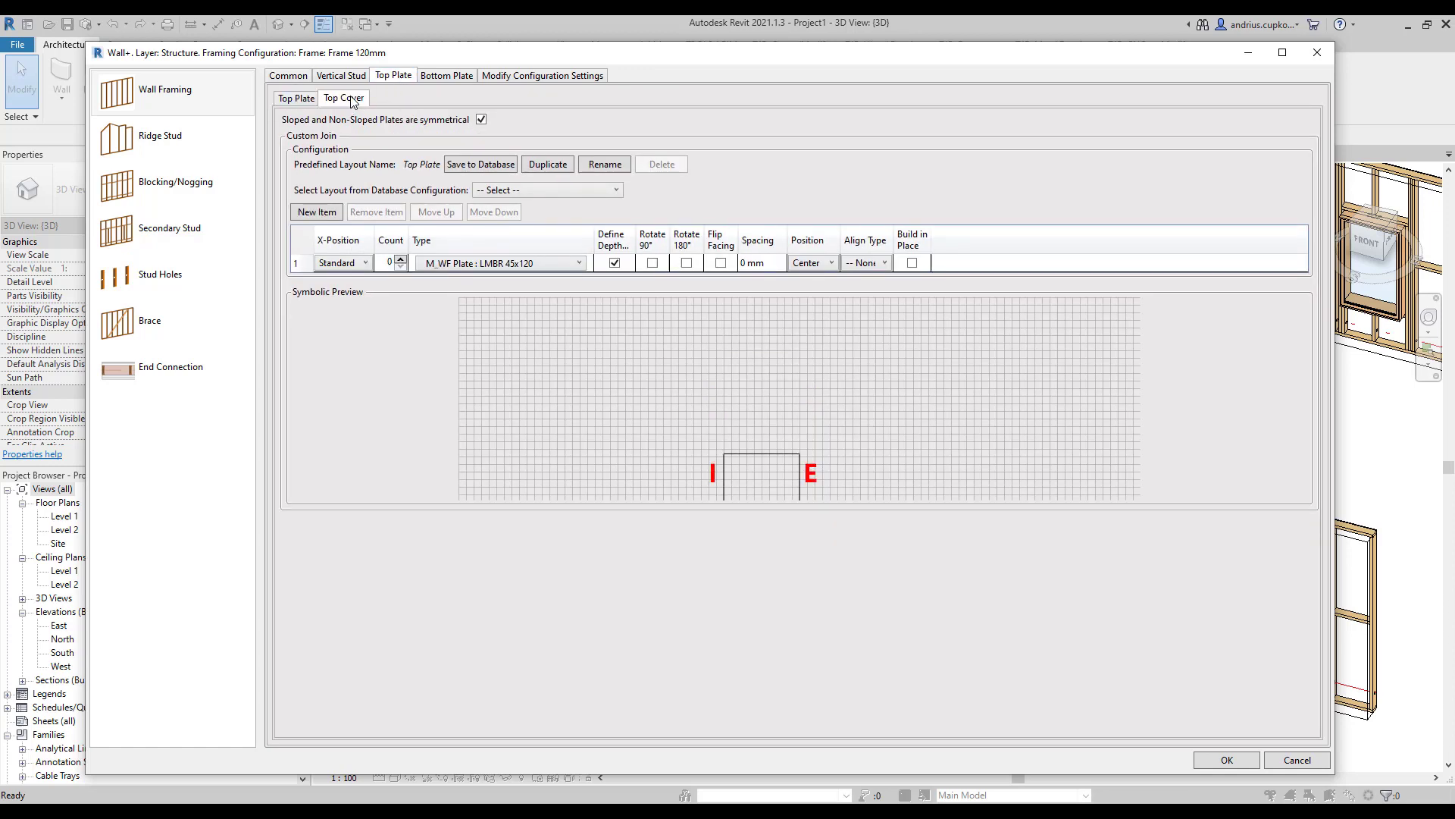
pyautogui.click(402, 259)
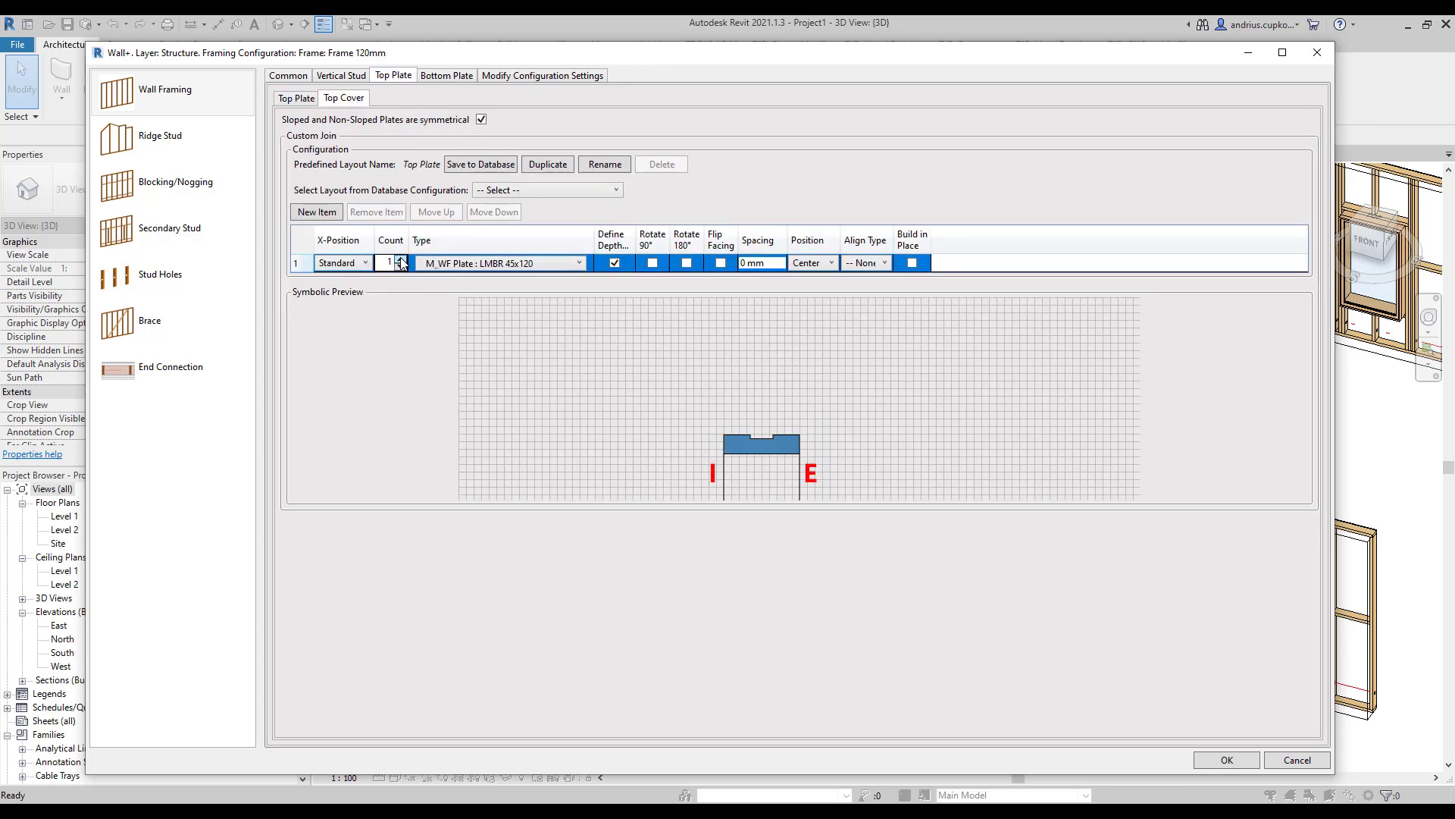
pyautogui.click(652, 263)
pyautogui.click(817, 264)
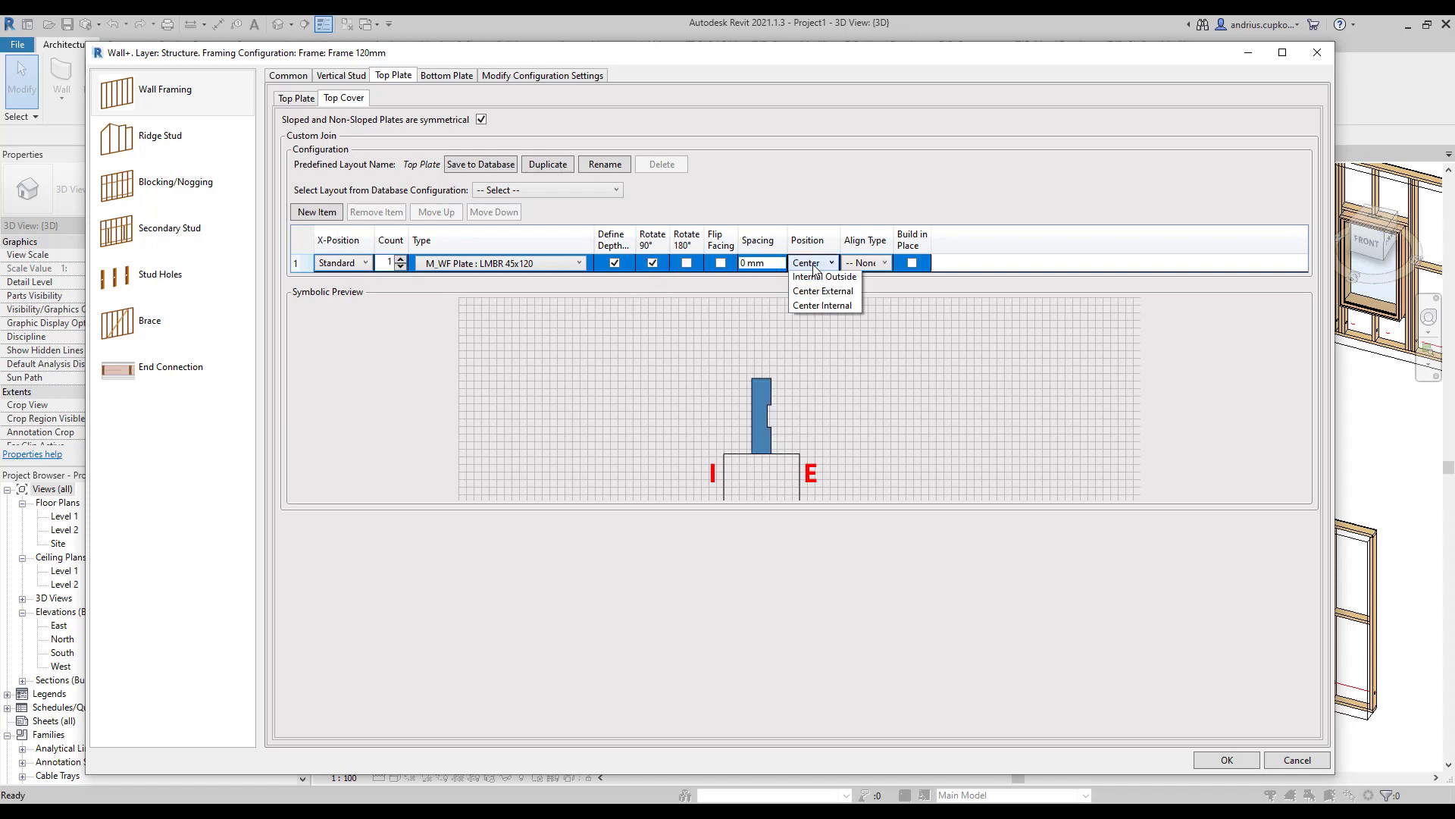
pyautogui.click(808, 279)
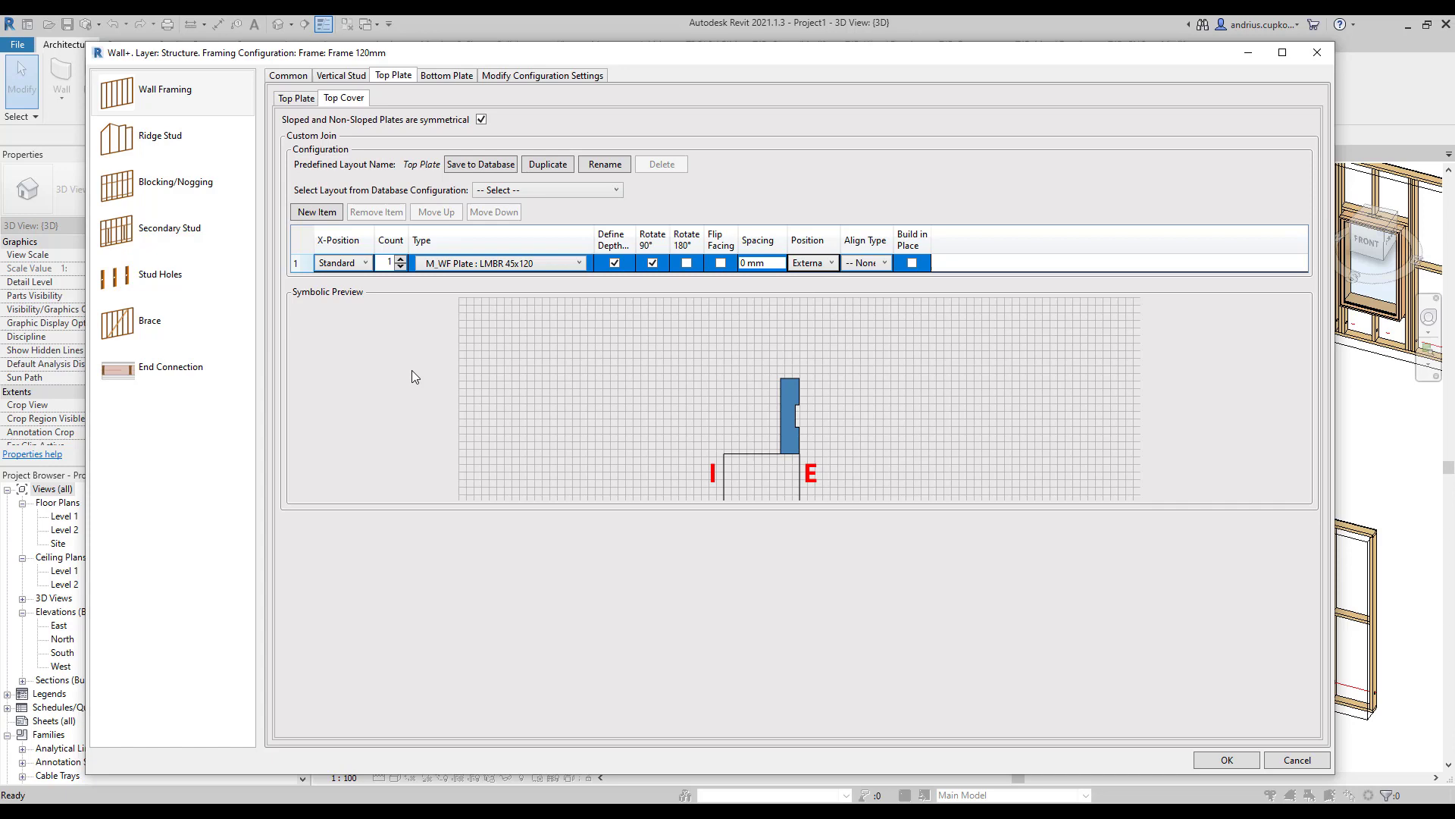
# Enable Use Alternating Offset for blocking/nogging and apply the frame settings.
pyautogui.click(191, 191)
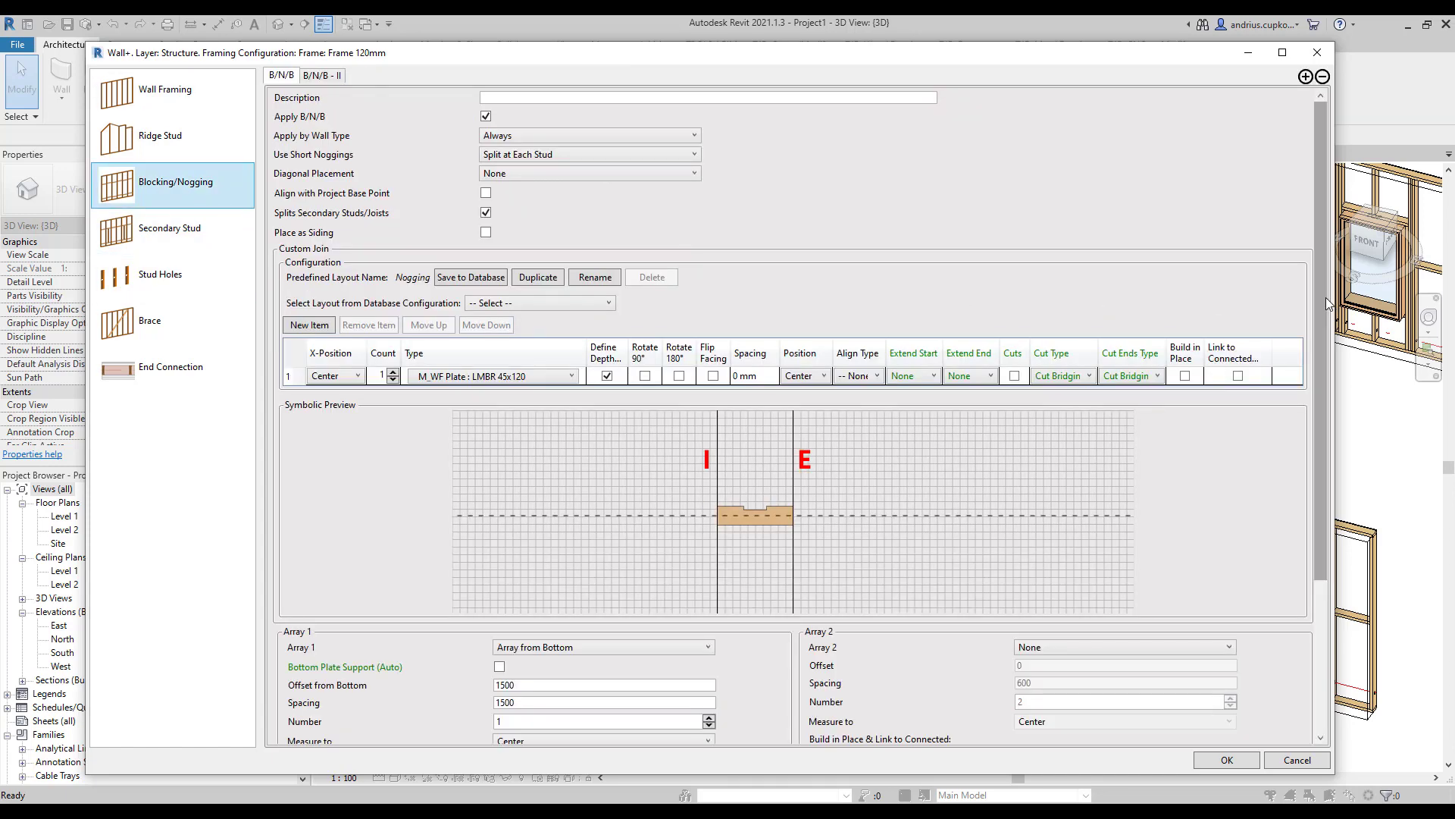
pyautogui.moveTo(1325, 297); pyautogui.dragTo(1336, 448)
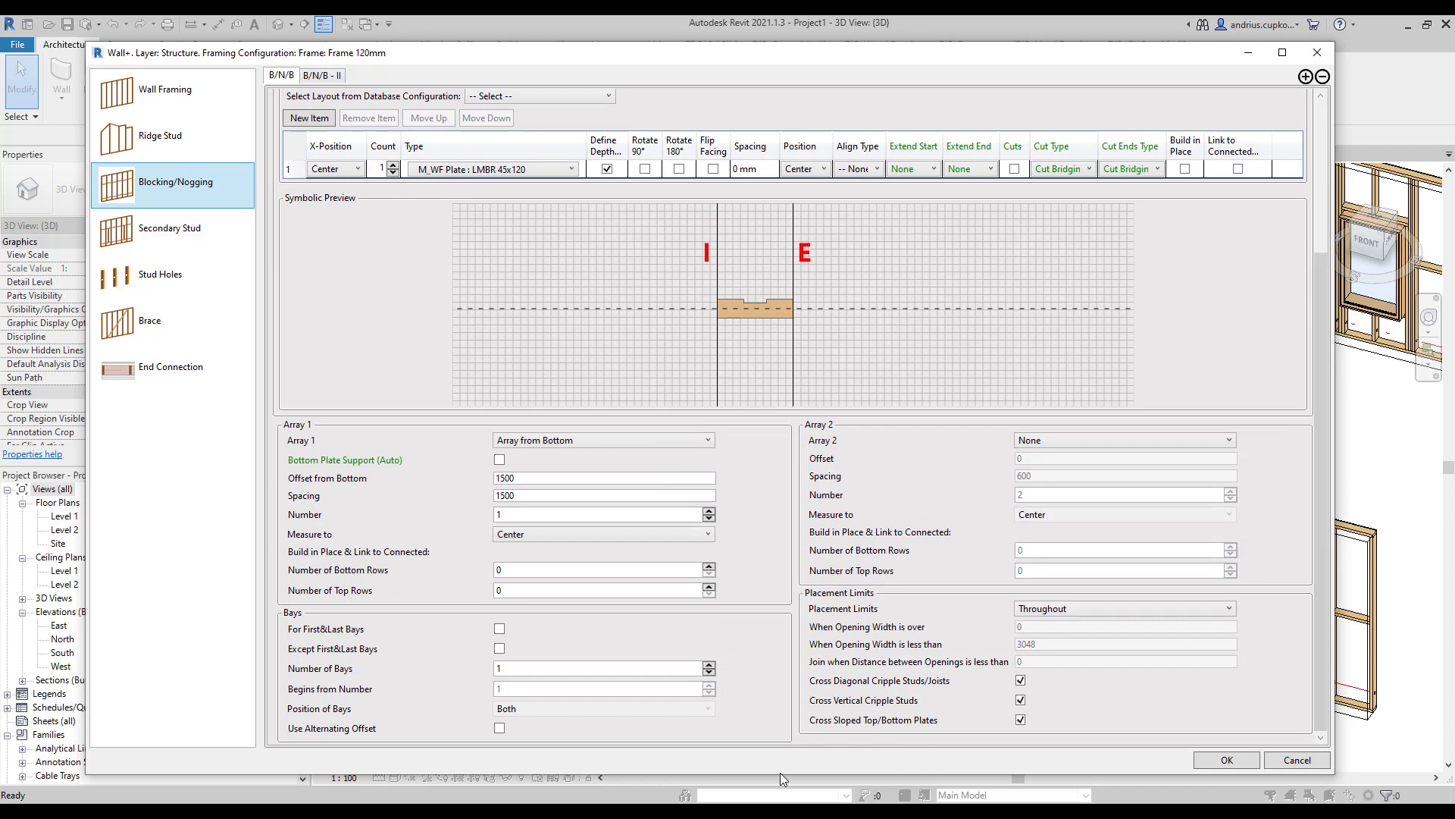
pyautogui.click(498, 729)
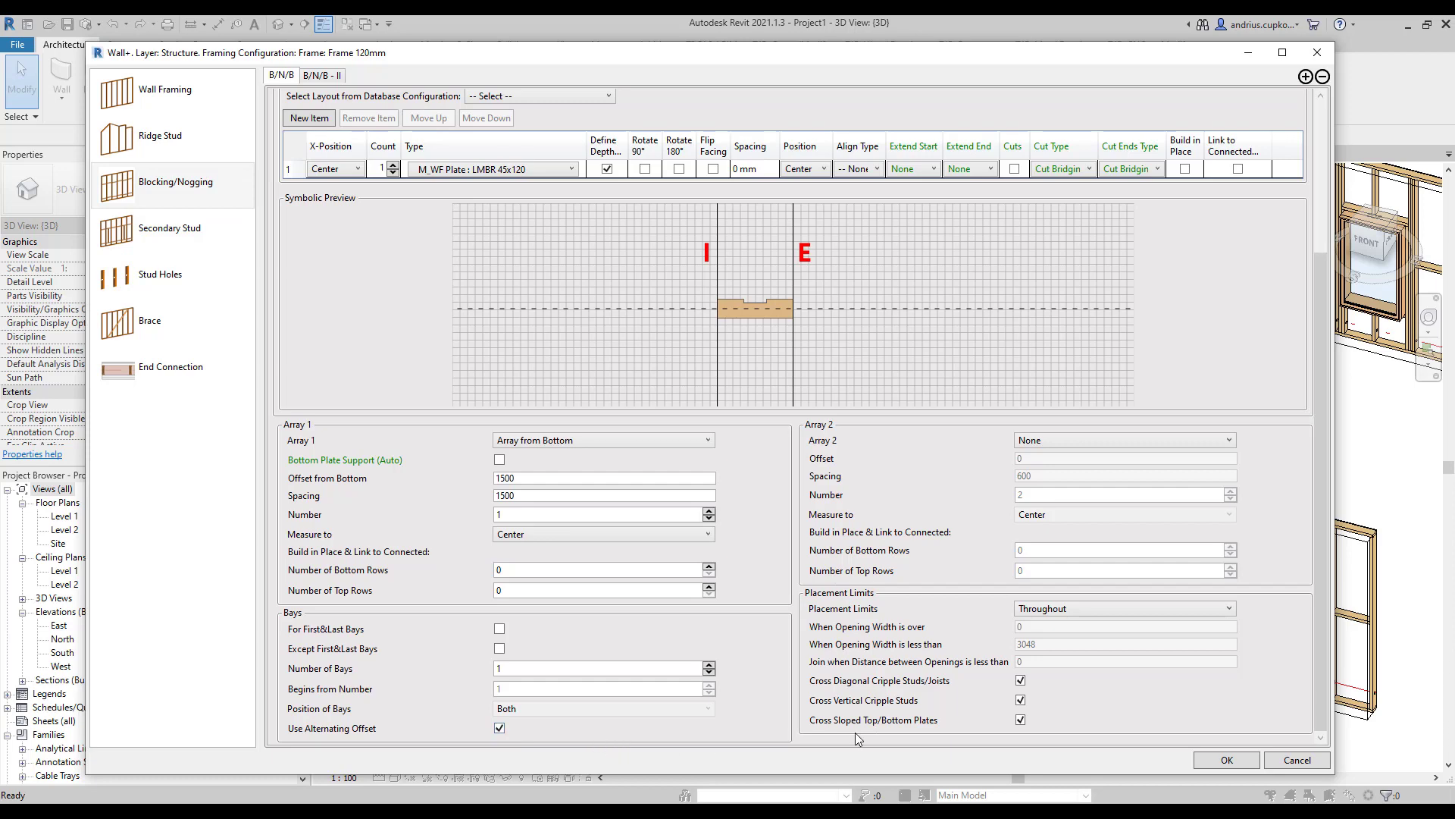
pyautogui.click(1227, 760)
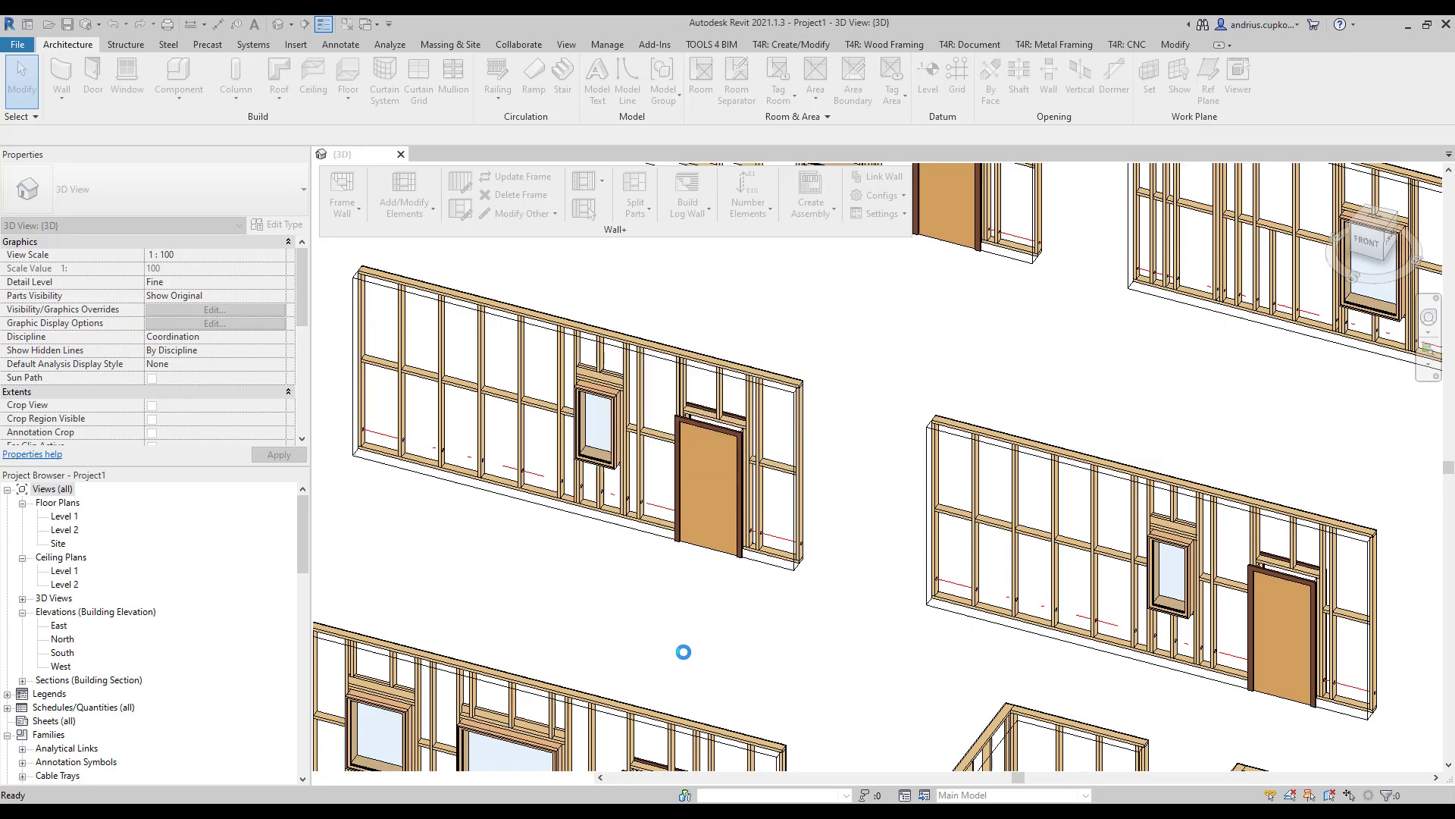
# Pan and zoom the 3D view to centre on the rebuilt left wall framing.
pyautogui.moveTo(598, 598); pyautogui.dragTo(707, 672, button='middle')
pyautogui.scroll(3, 633, 357)
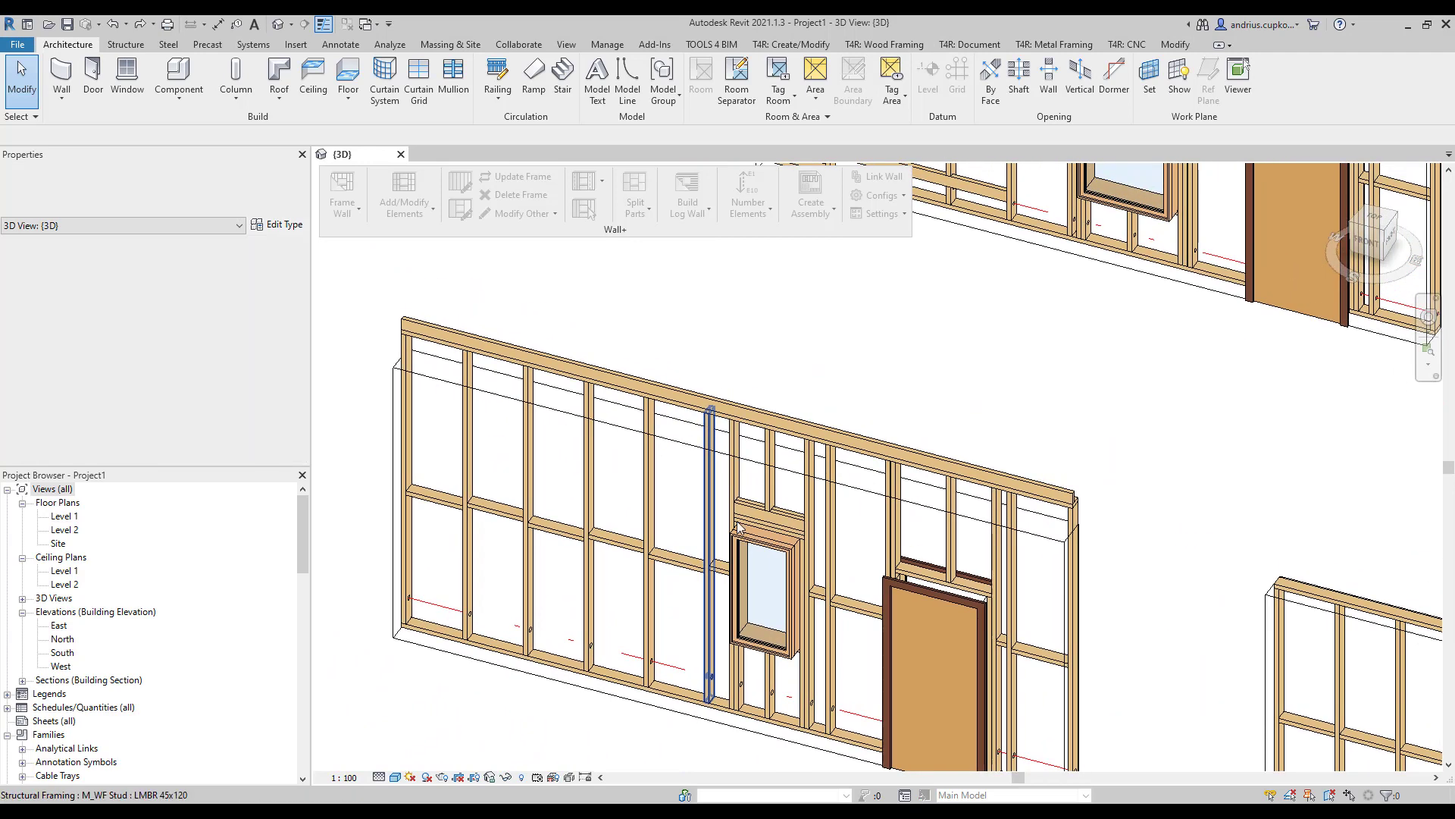
pyautogui.moveTo(1176, 474); pyautogui.dragTo(1176, 416, button='middle')
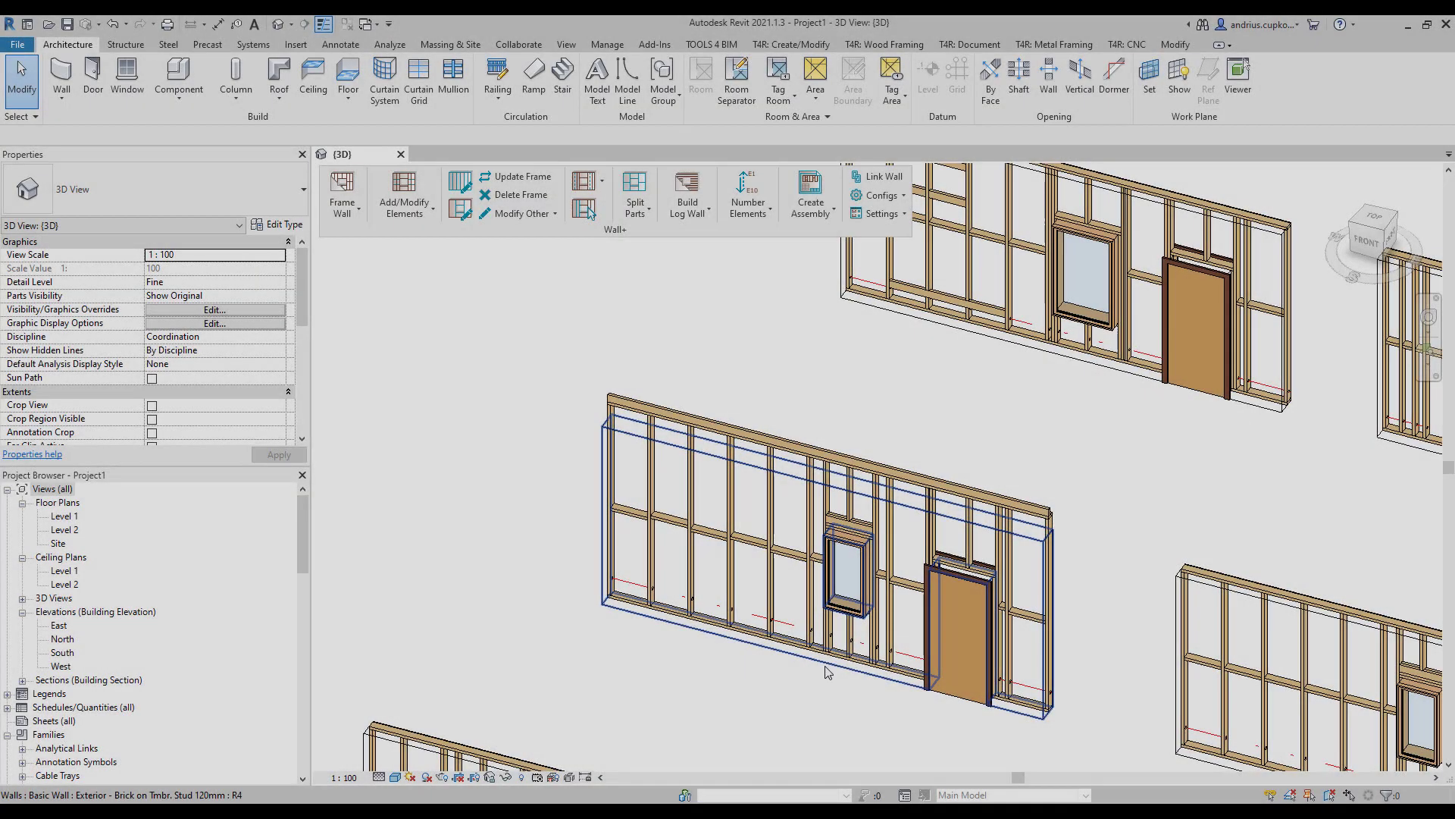
# Copy the modified wall from its bottom corner to a new spot on the left.
pyautogui.click(826, 672)
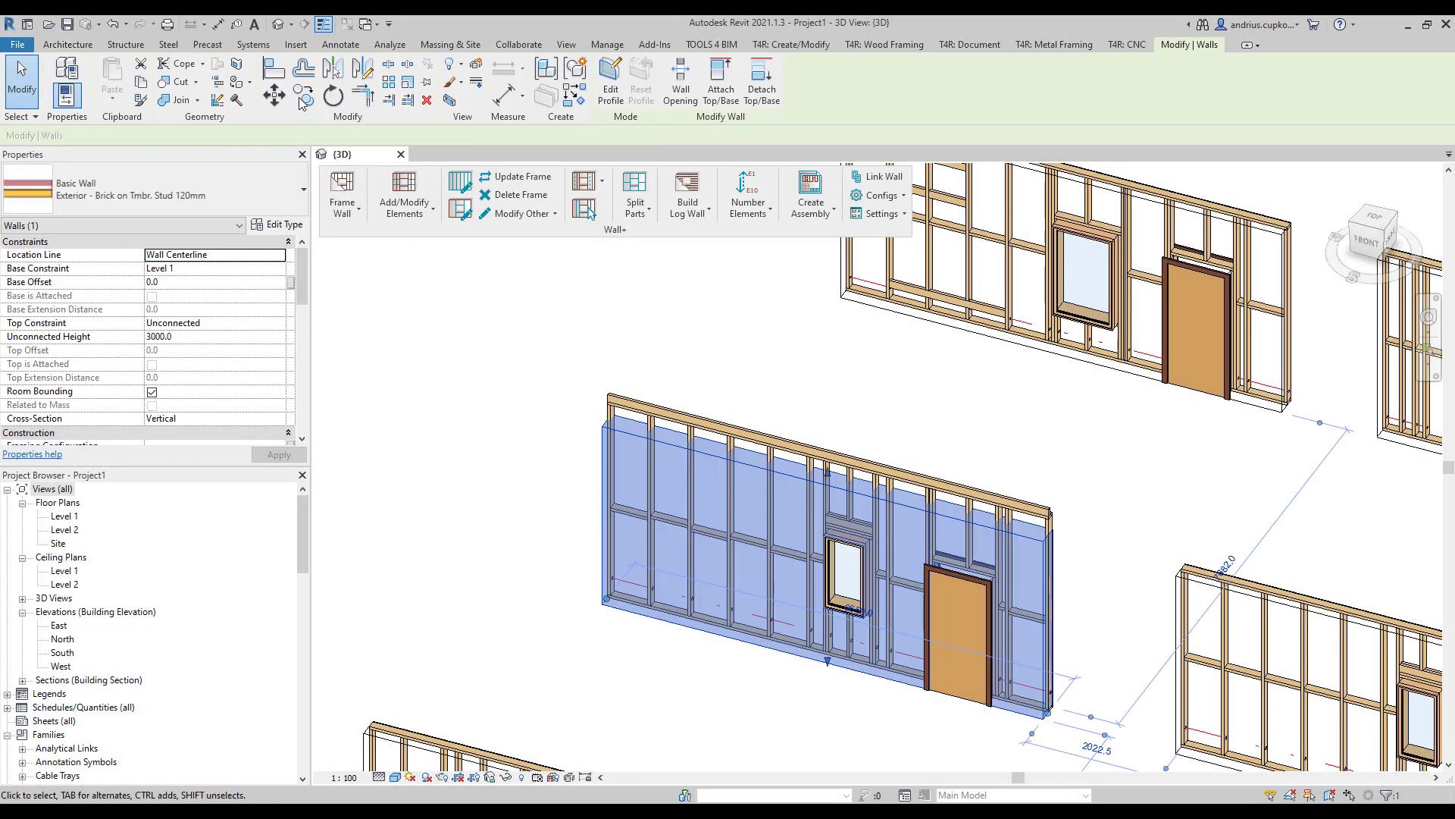
pyautogui.click(303, 97)
pyautogui.click(1053, 724)
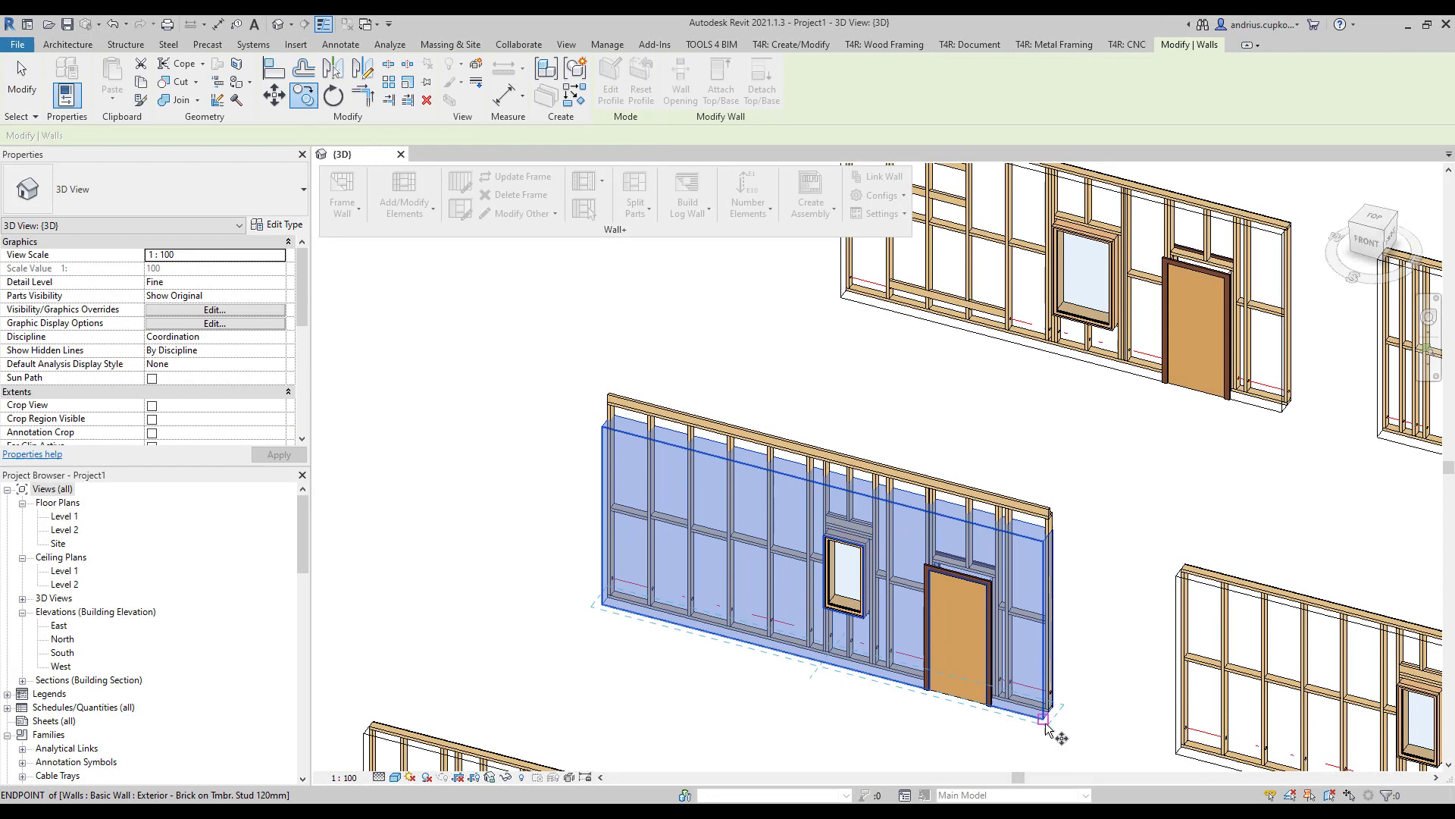
pyautogui.moveTo(497, 568); pyautogui.dragTo(644, 627, button='middle')
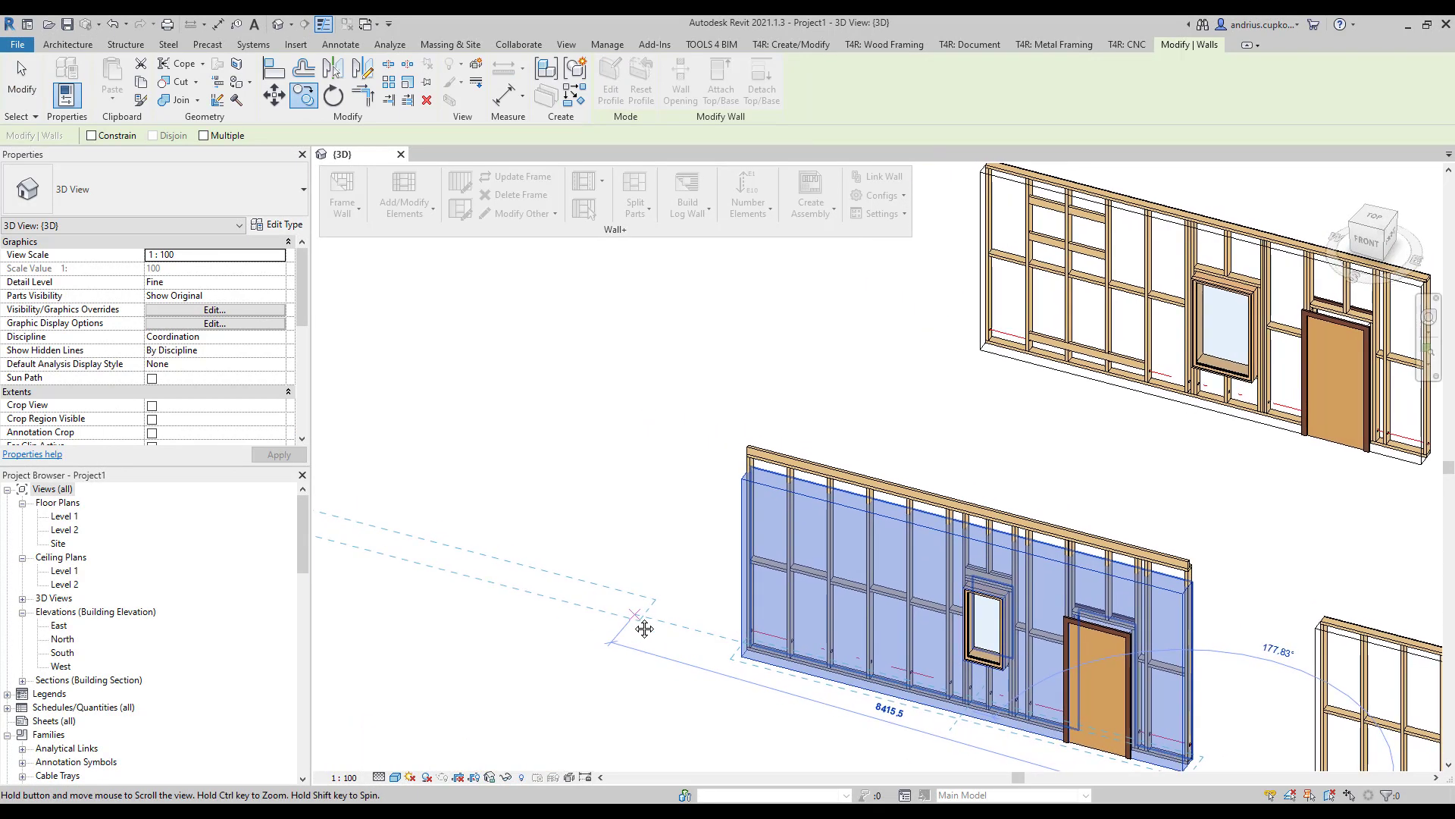
pyautogui.click(611, 624)
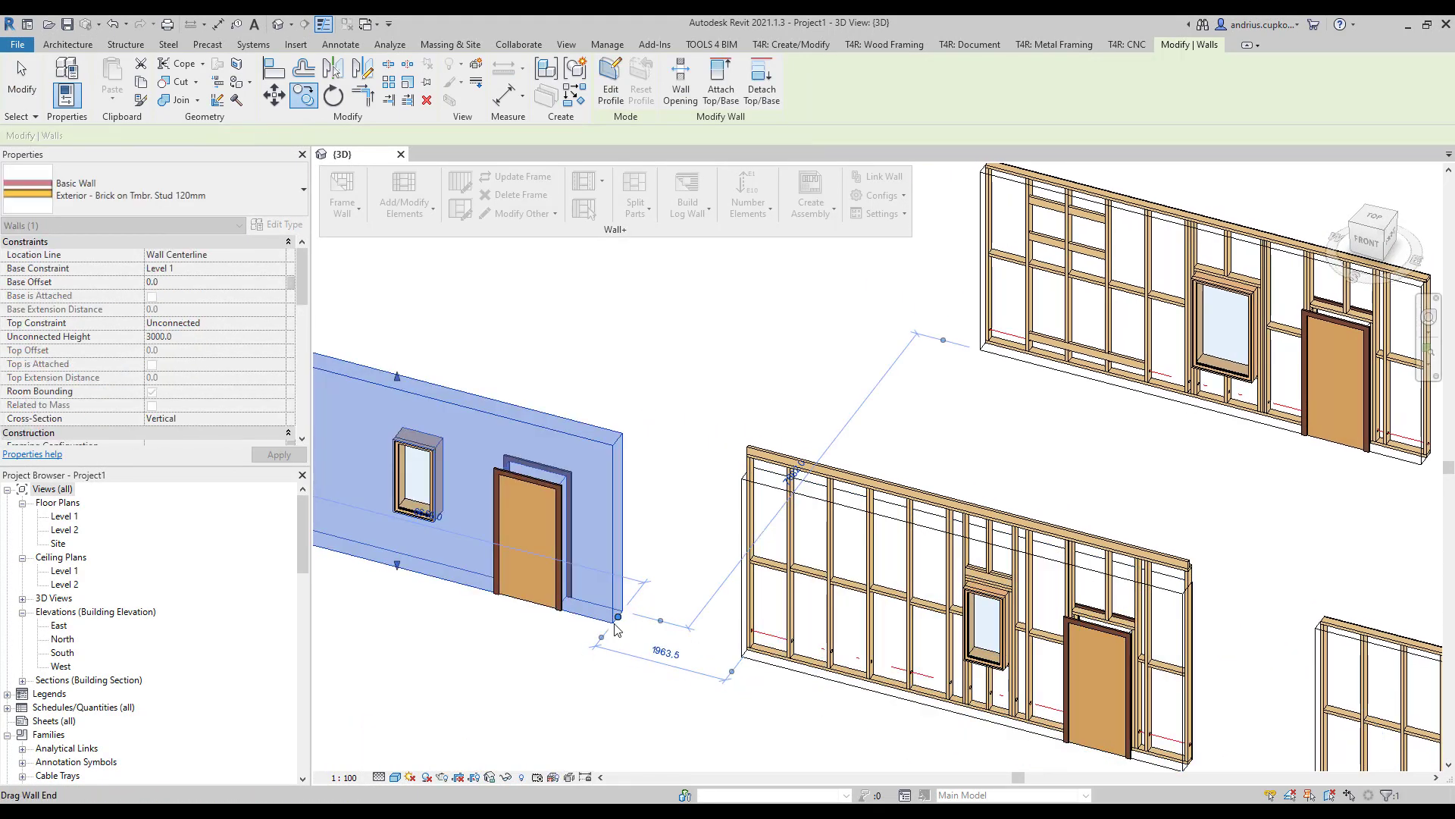
pyautogui.press('Escape')
# Generate timber framing on the copied wall with Frame Wall.
pyautogui.moveTo(609, 676); pyautogui.dragTo(838, 708, button='middle')
pyautogui.click(753, 656)
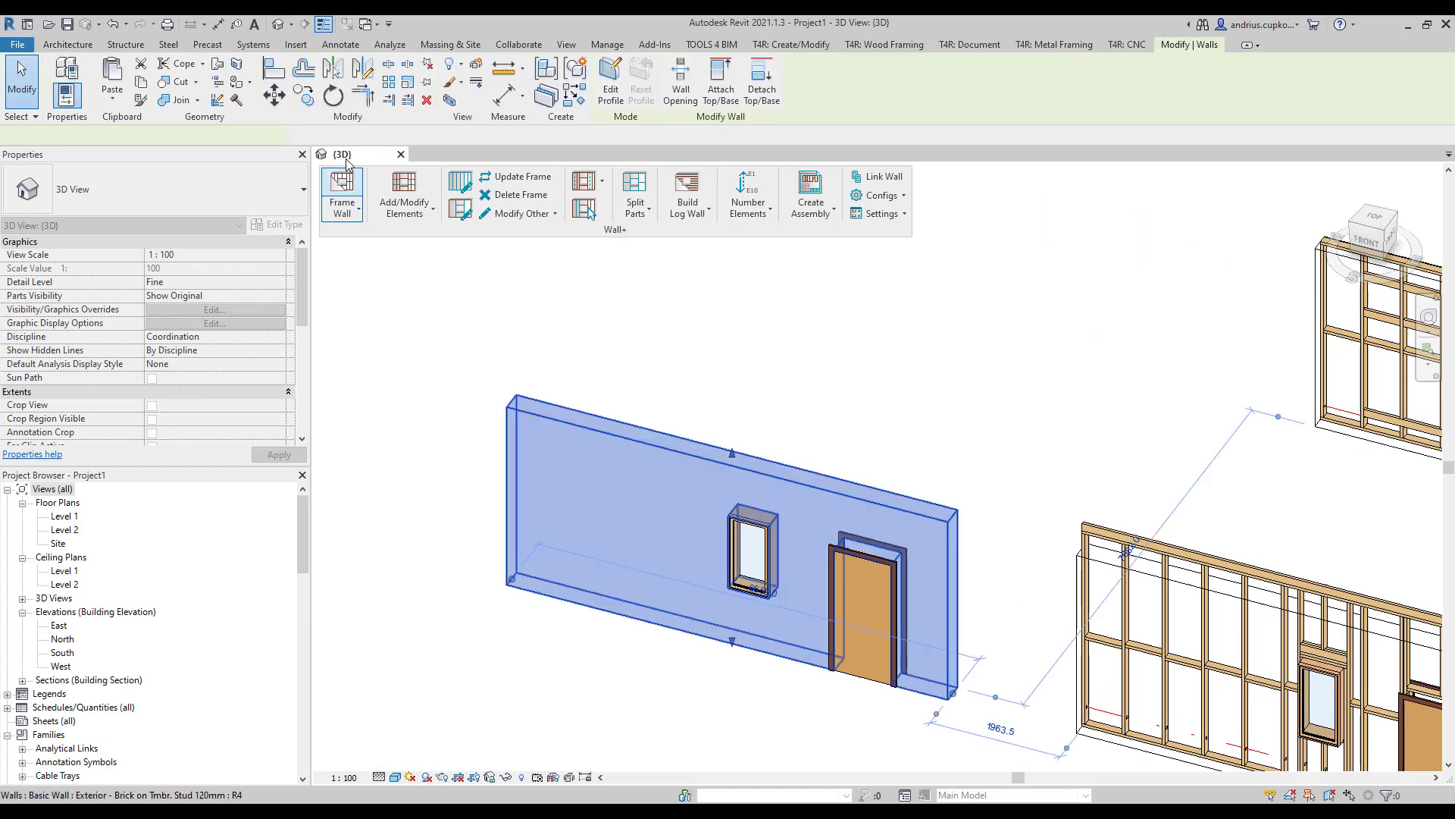
pyautogui.click(345, 182)
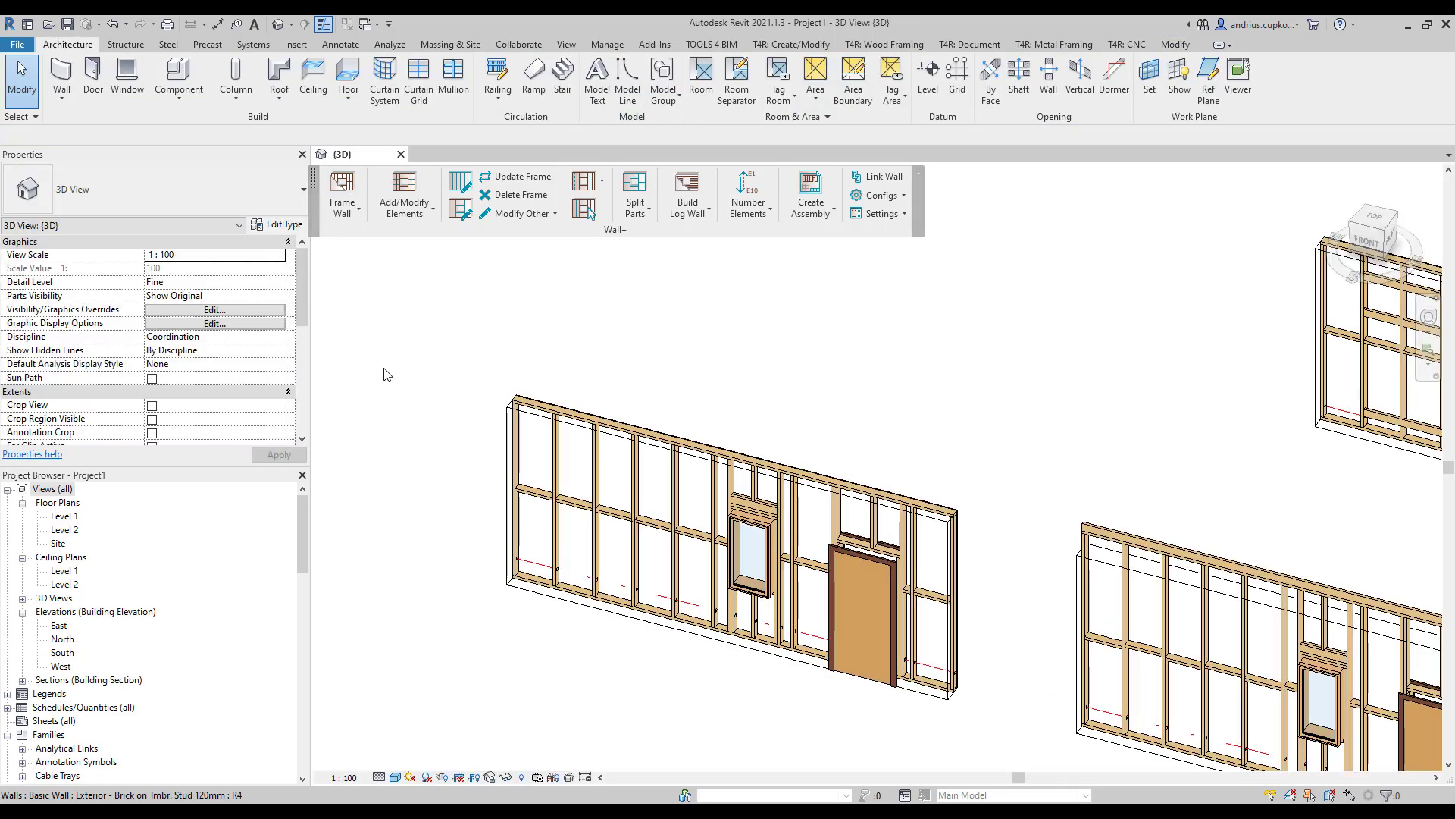
# Set the copied wall's Unconnected Height to 3500 and update its framing.
pyautogui.scroll(3, 754, 679)
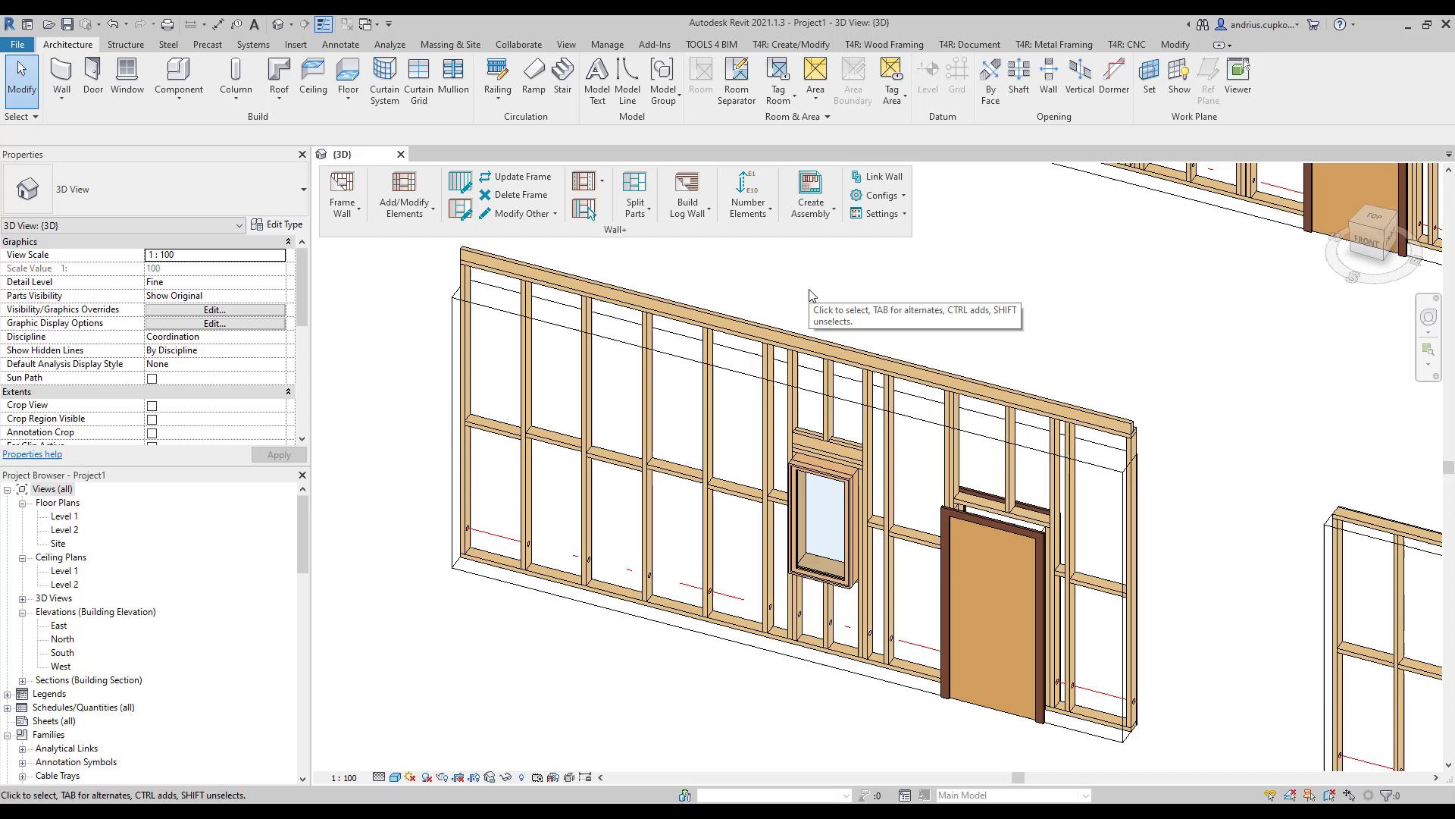
pyautogui.click(734, 379)
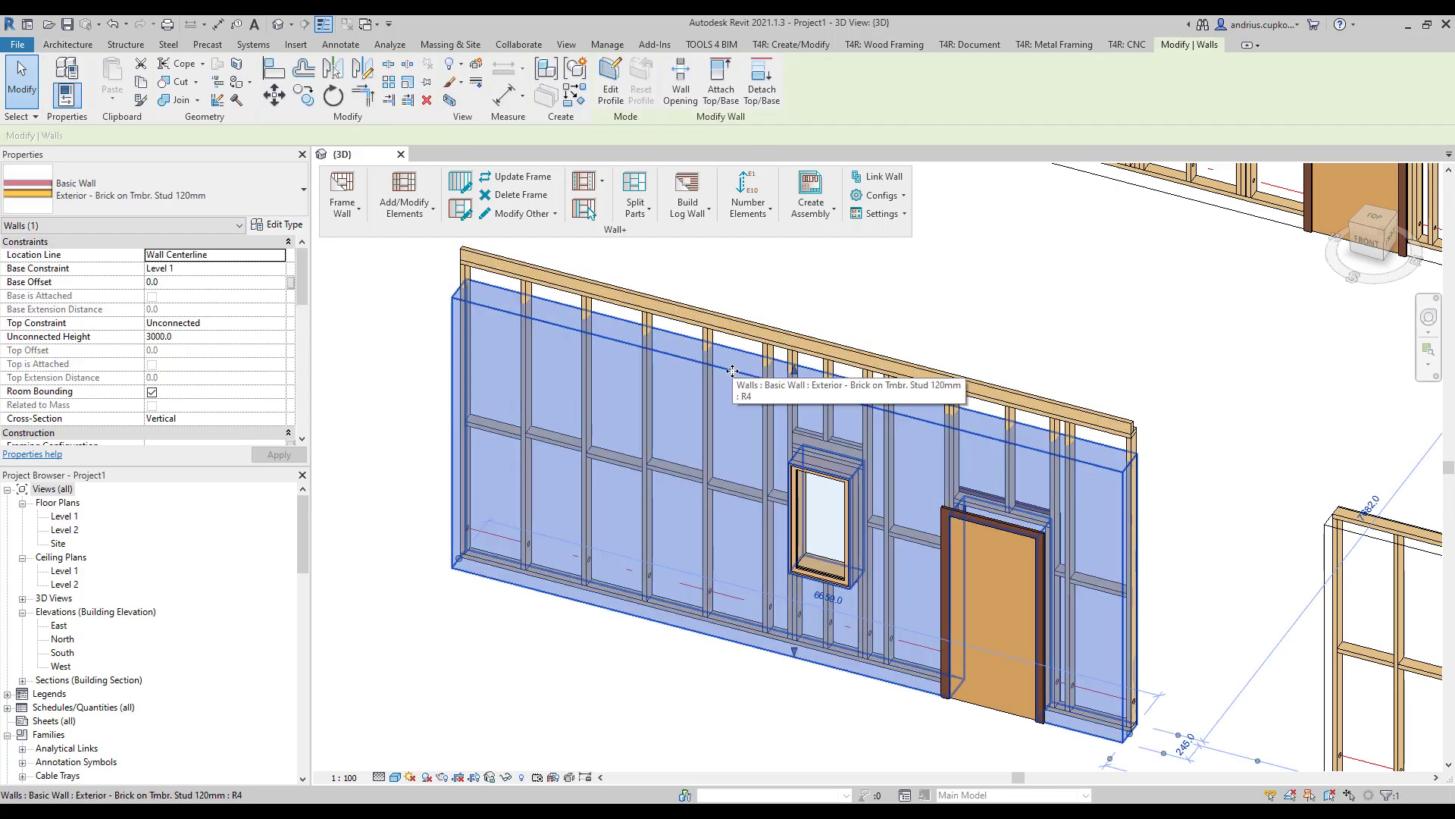
pyautogui.click(185, 339)
pyautogui.write('350')
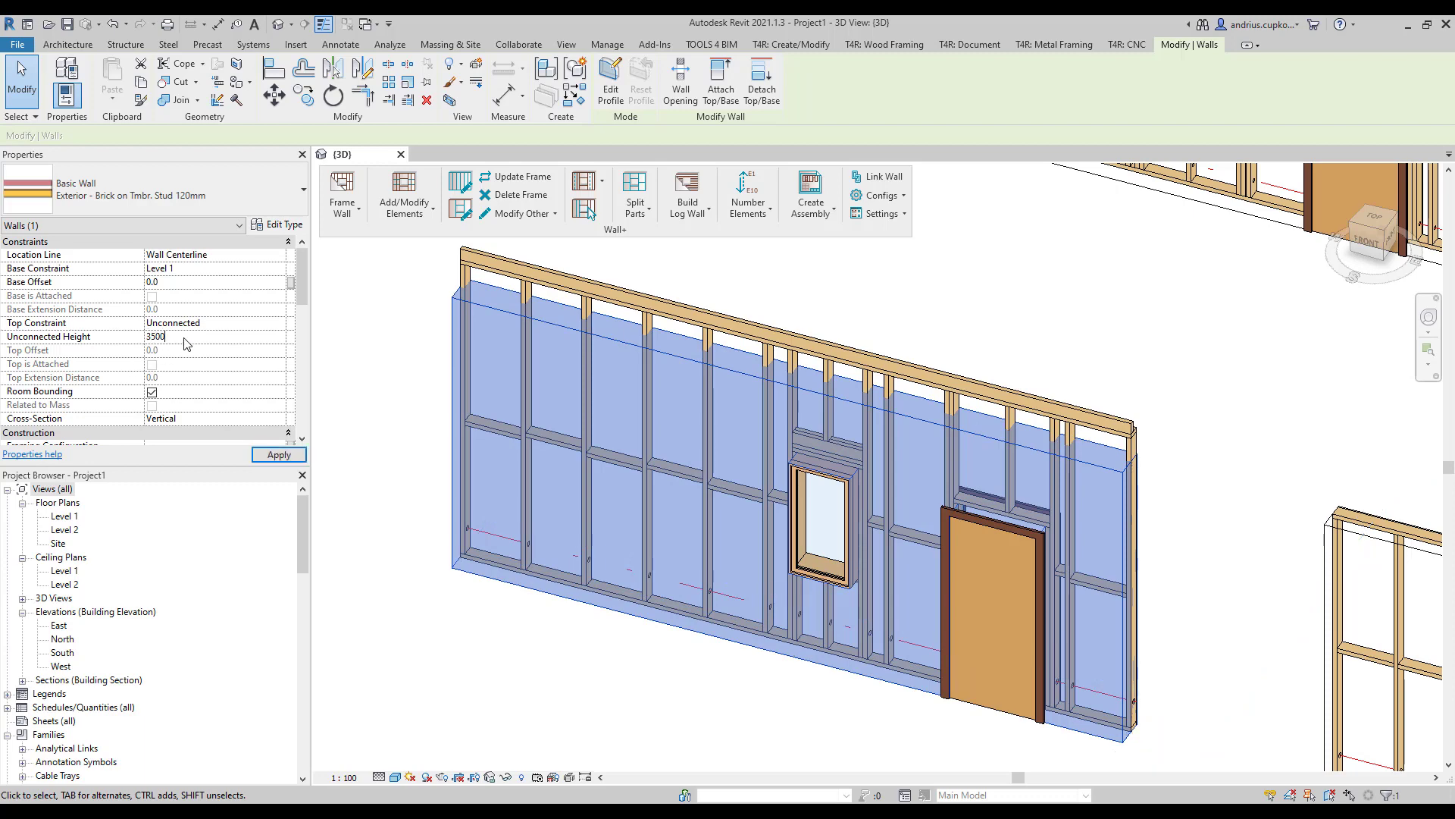
pyautogui.click(376, 366)
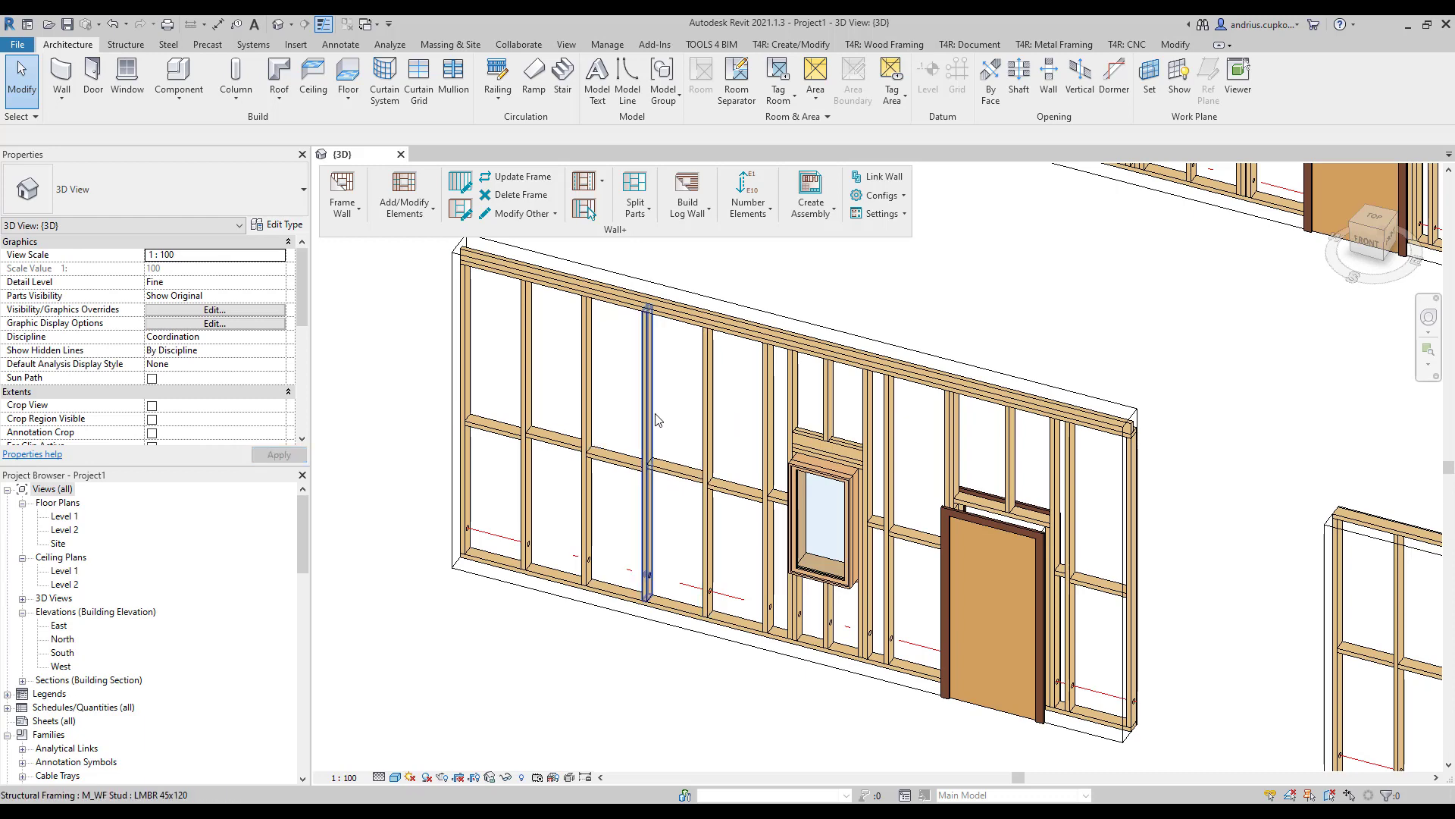
pyautogui.click(694, 316)
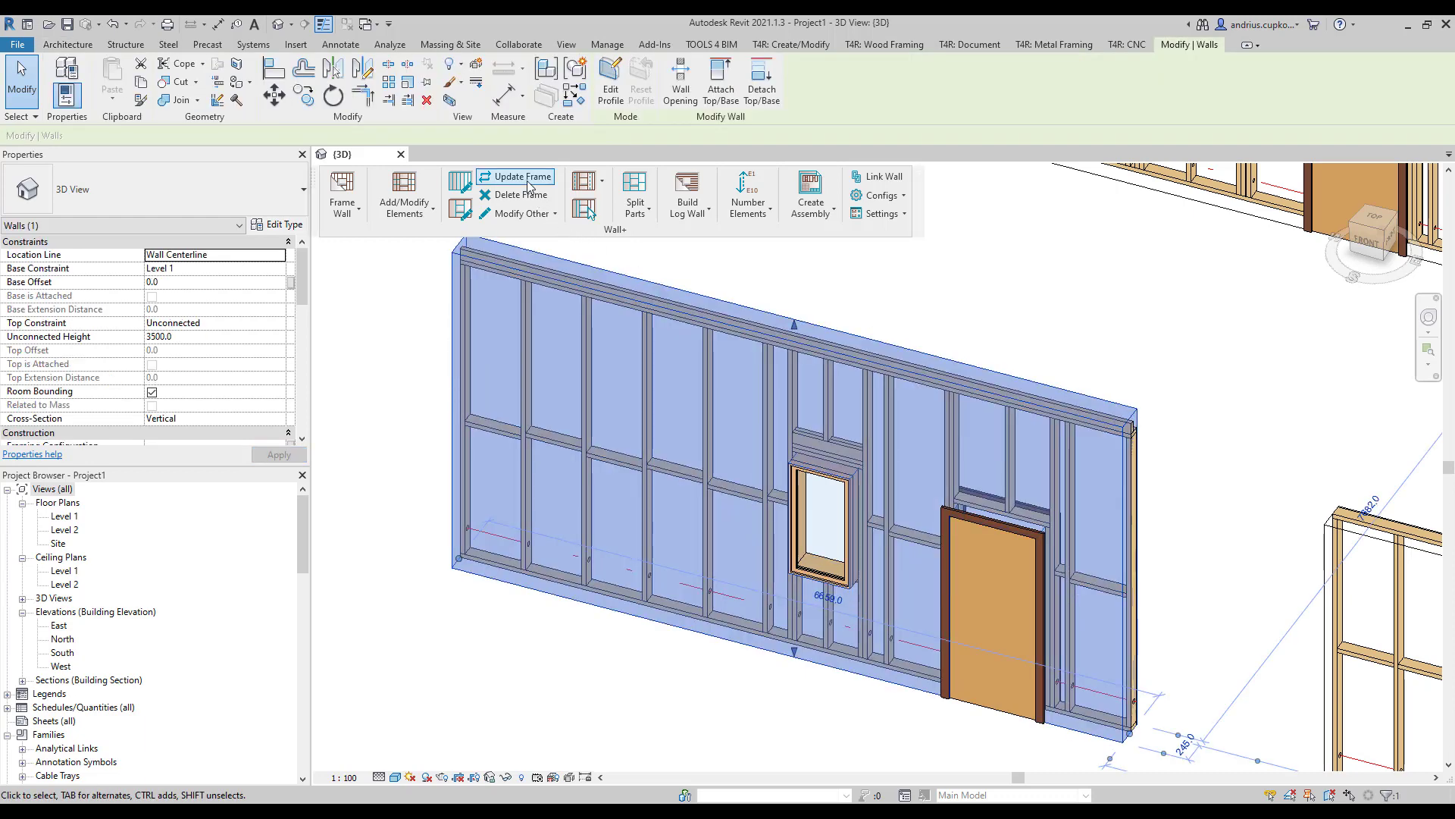
pyautogui.click(527, 179)
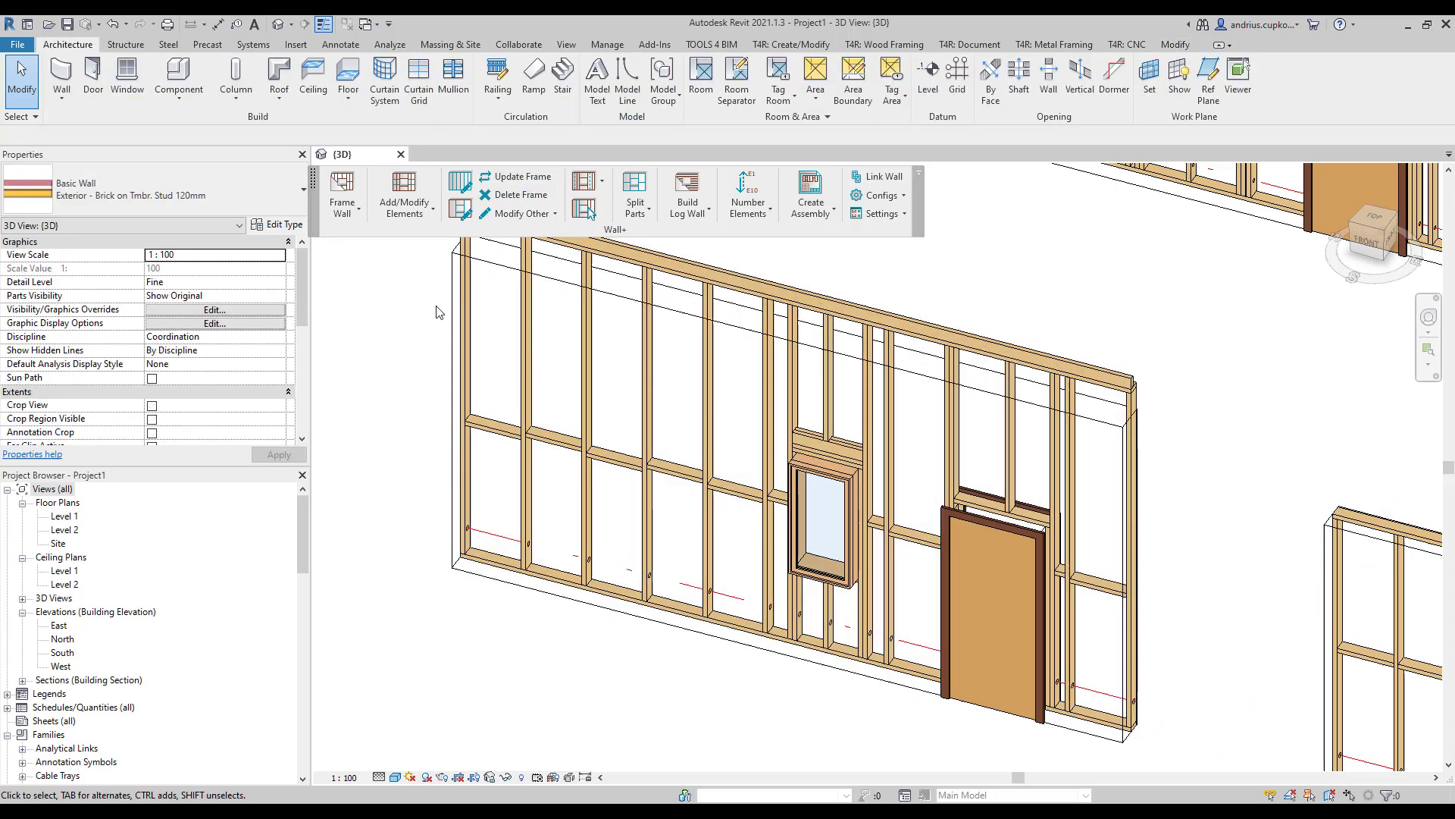
# Save the wall's framing without openings as configuration "Frame 120mm NEW".
pyautogui.moveTo(438, 323); pyautogui.dragTo(439, 347, button='middle')
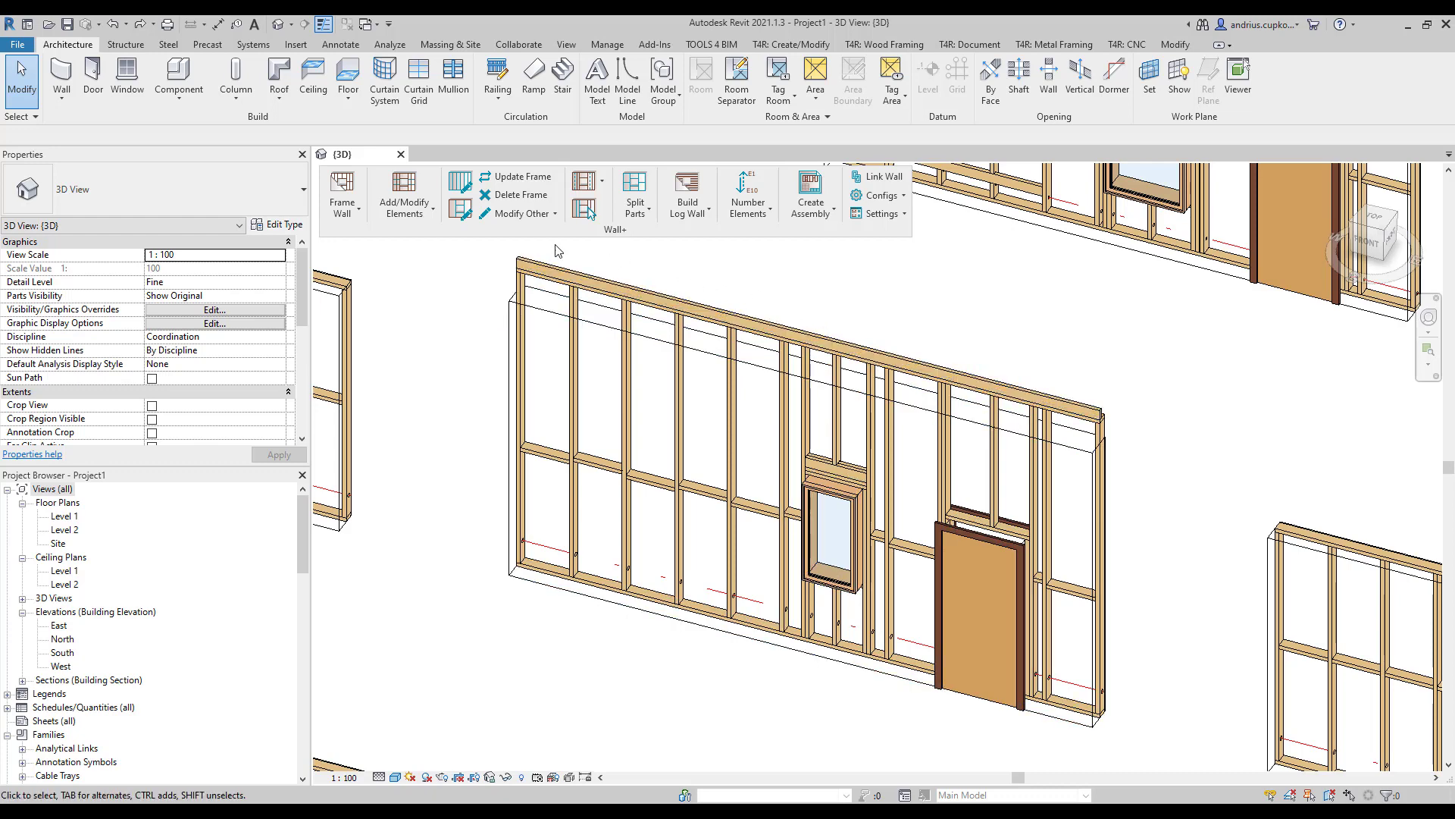
pyautogui.click(527, 214)
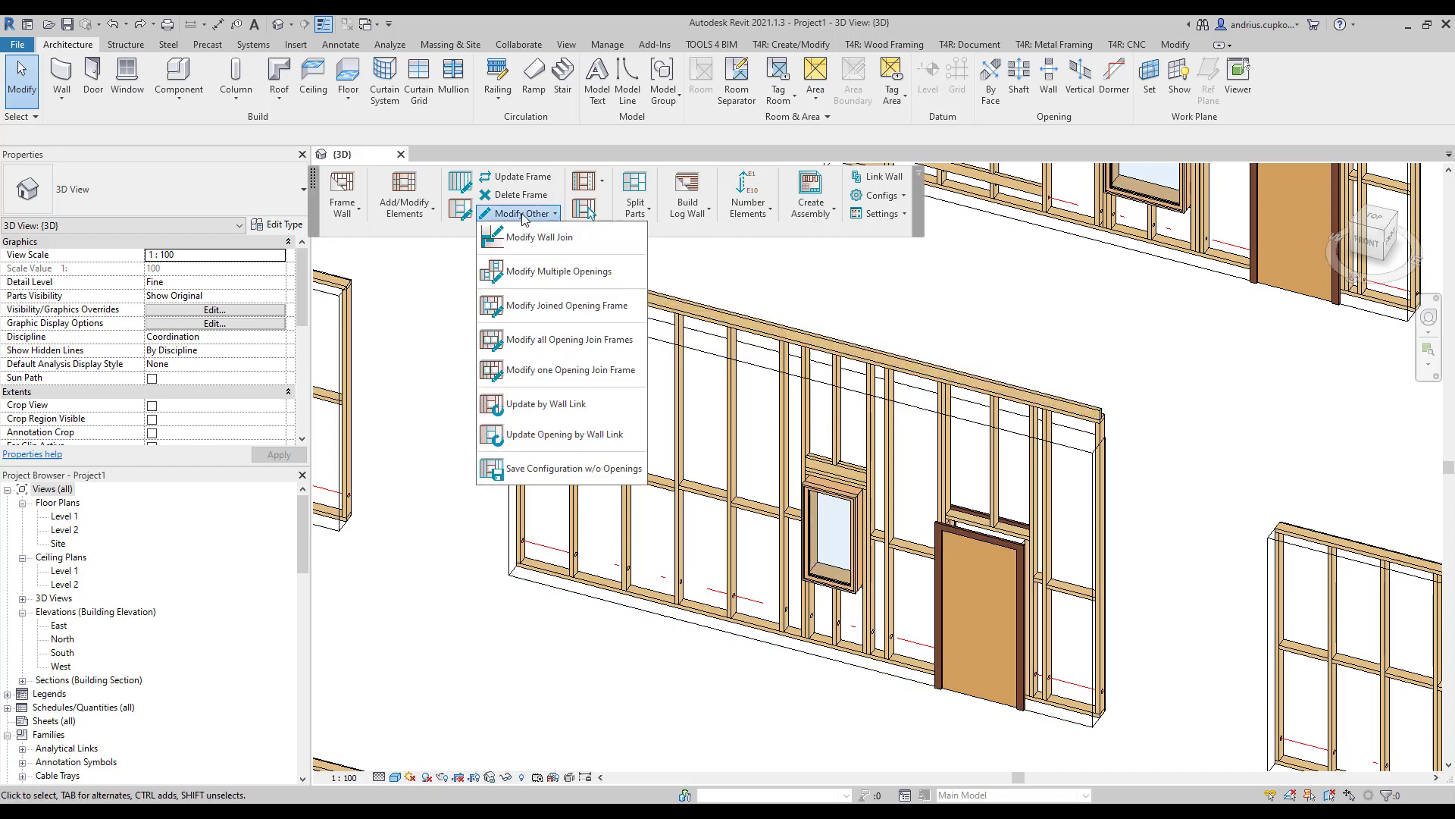
pyautogui.click(561, 470)
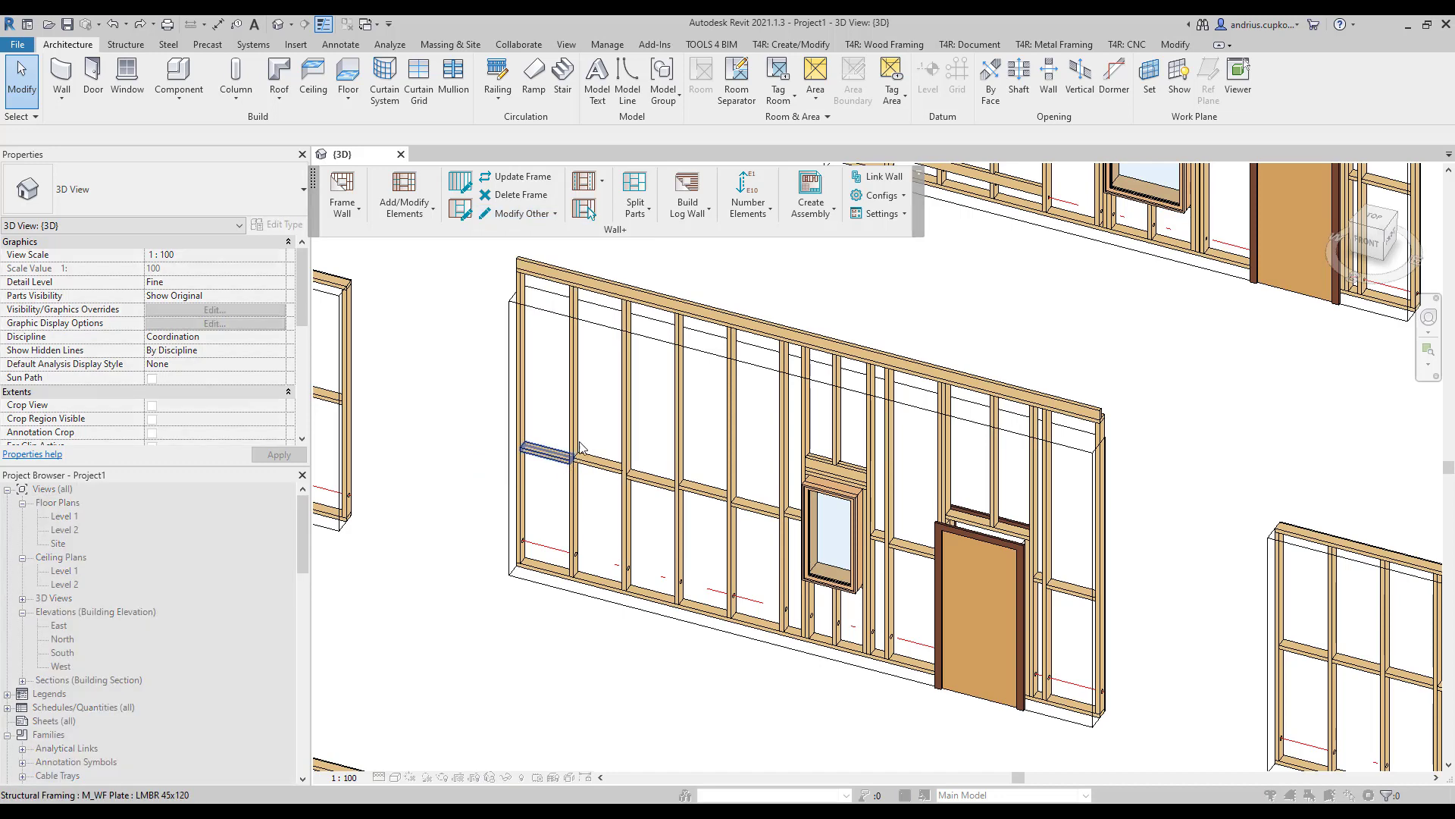
pyautogui.click(580, 447)
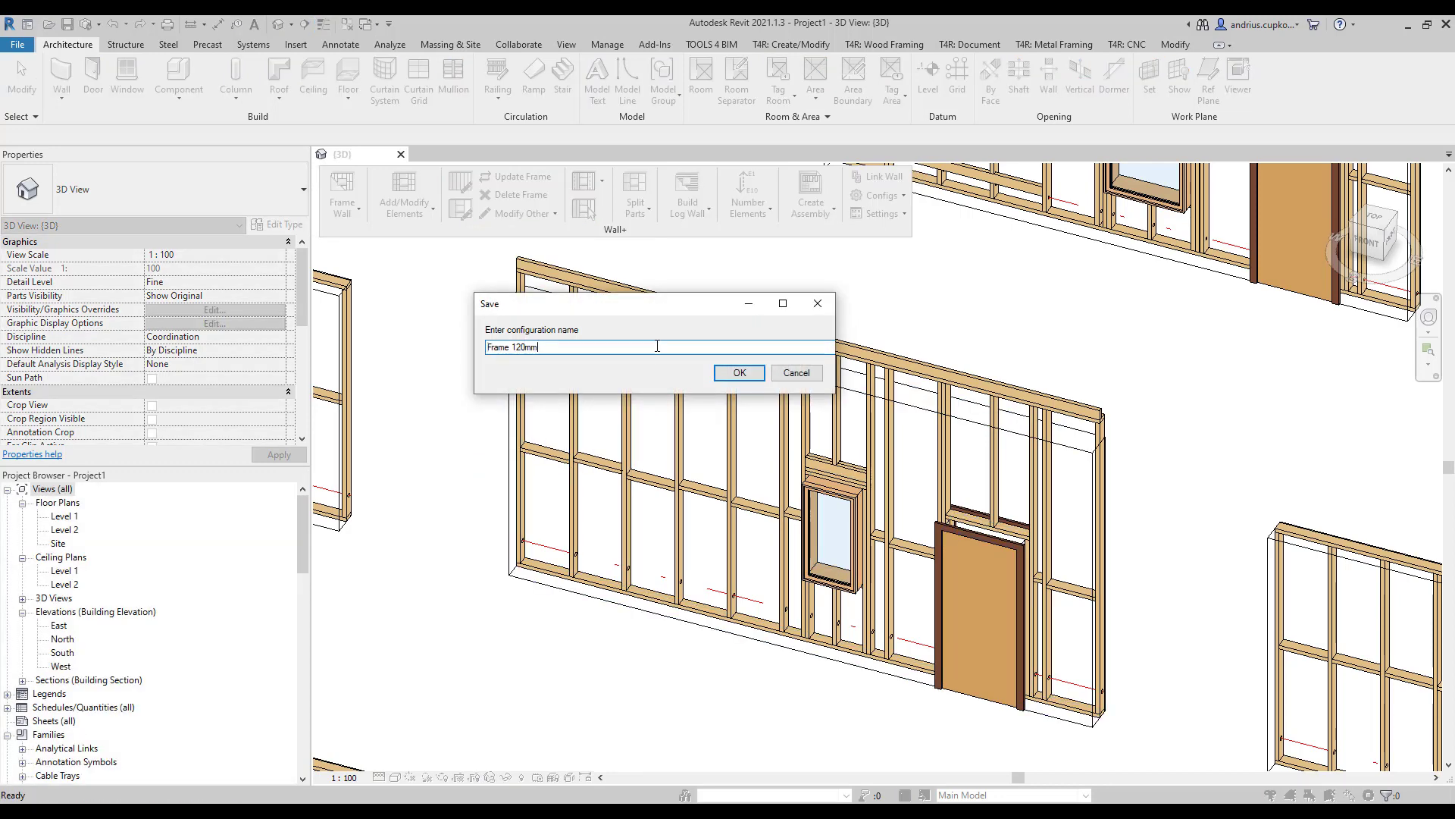
pyautogui.write('NEW')
pyautogui.click(751, 372)
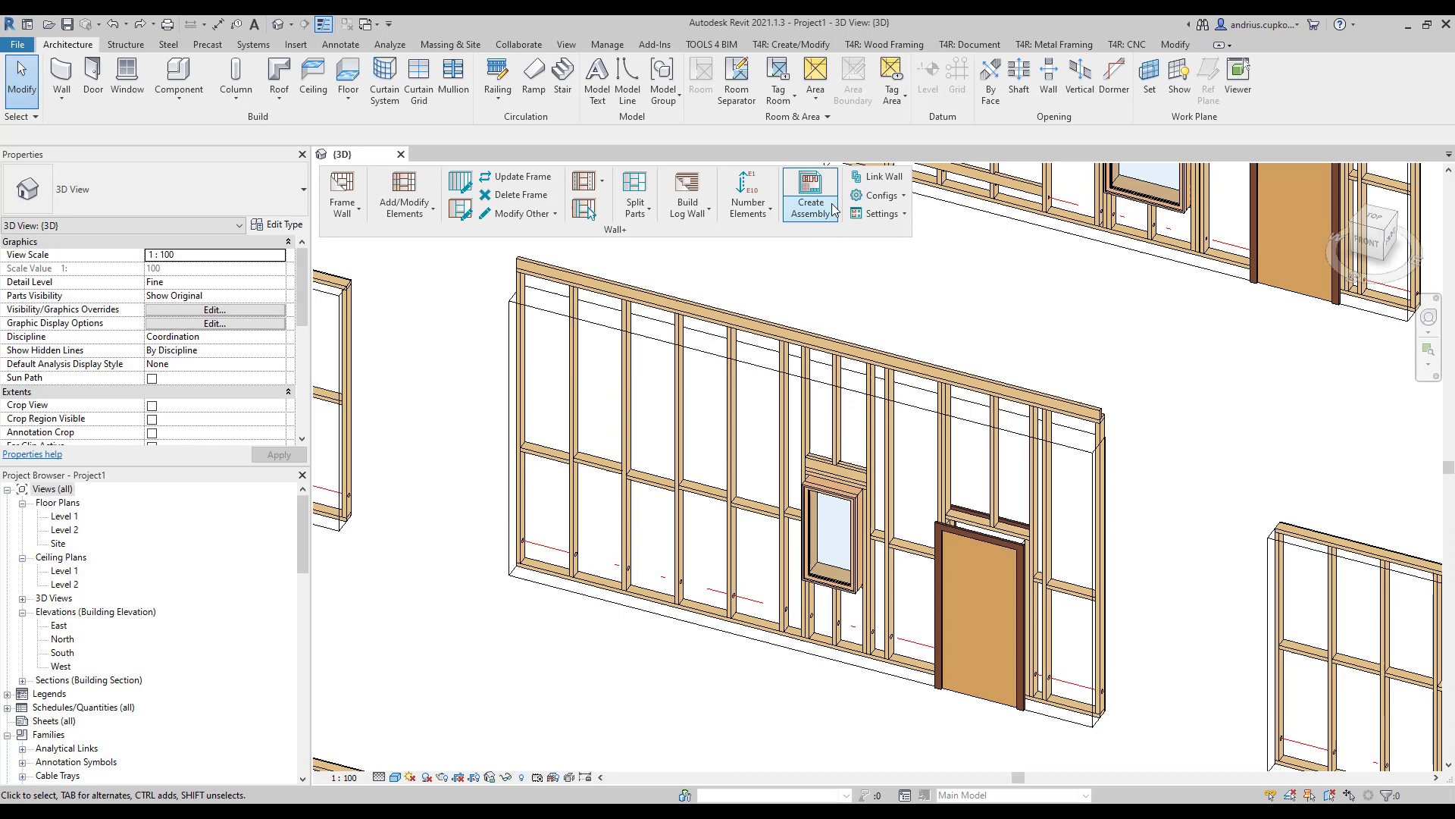
pyautogui.click(879, 195)
pyautogui.click(883, 220)
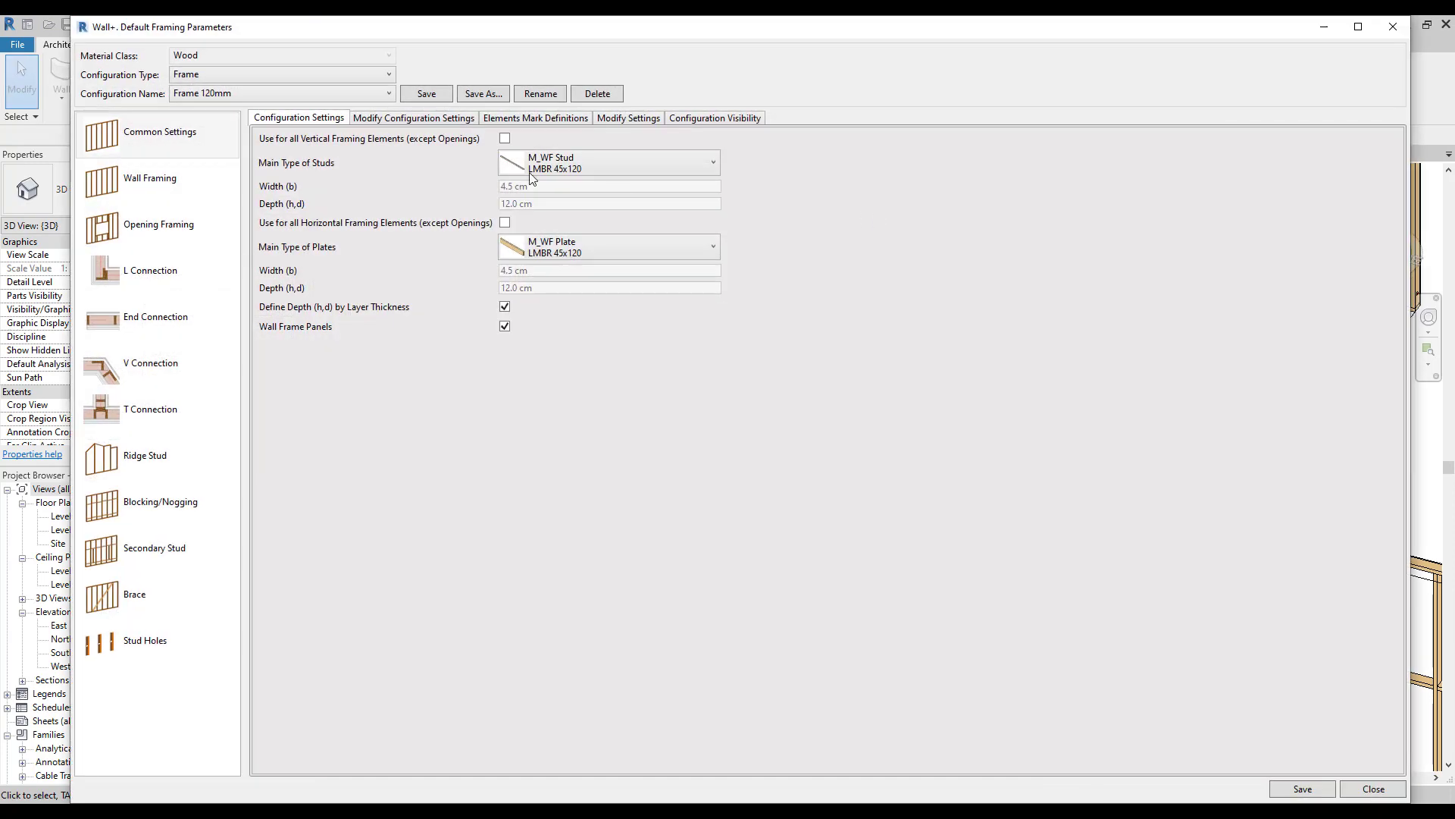
pyautogui.click(288, 93)
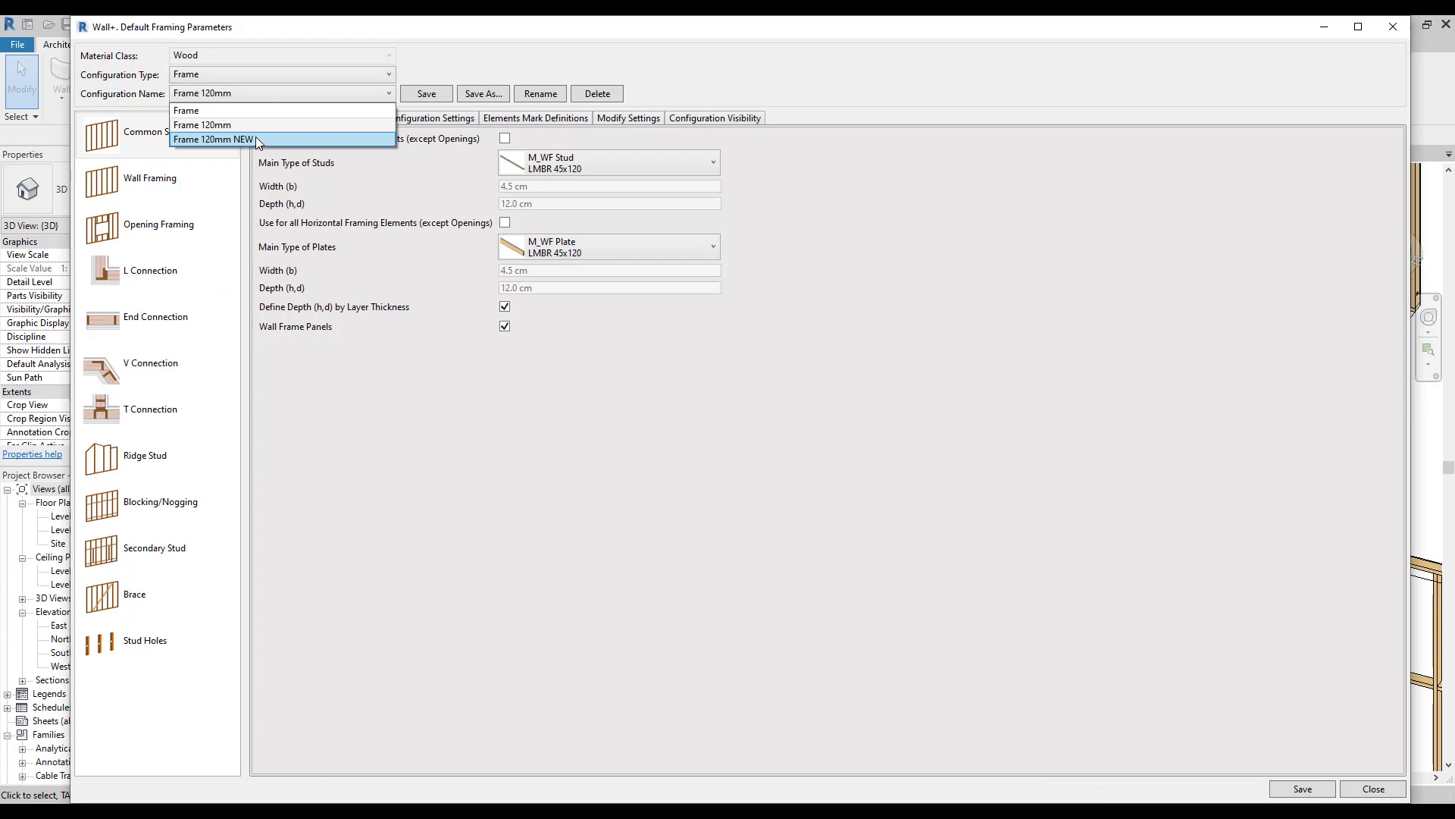
pyautogui.click(1372, 788)
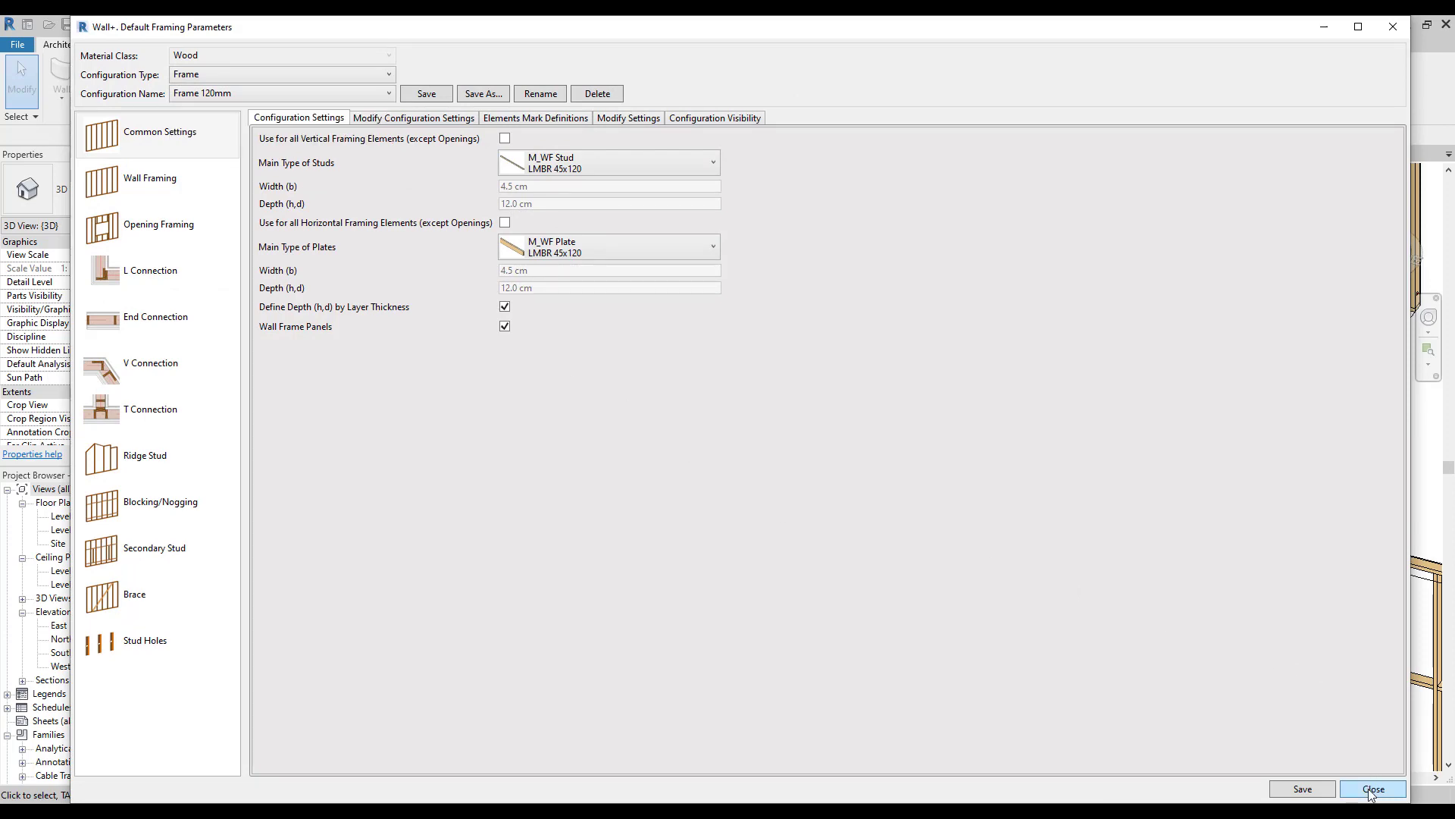
pyautogui.click(1371, 788)
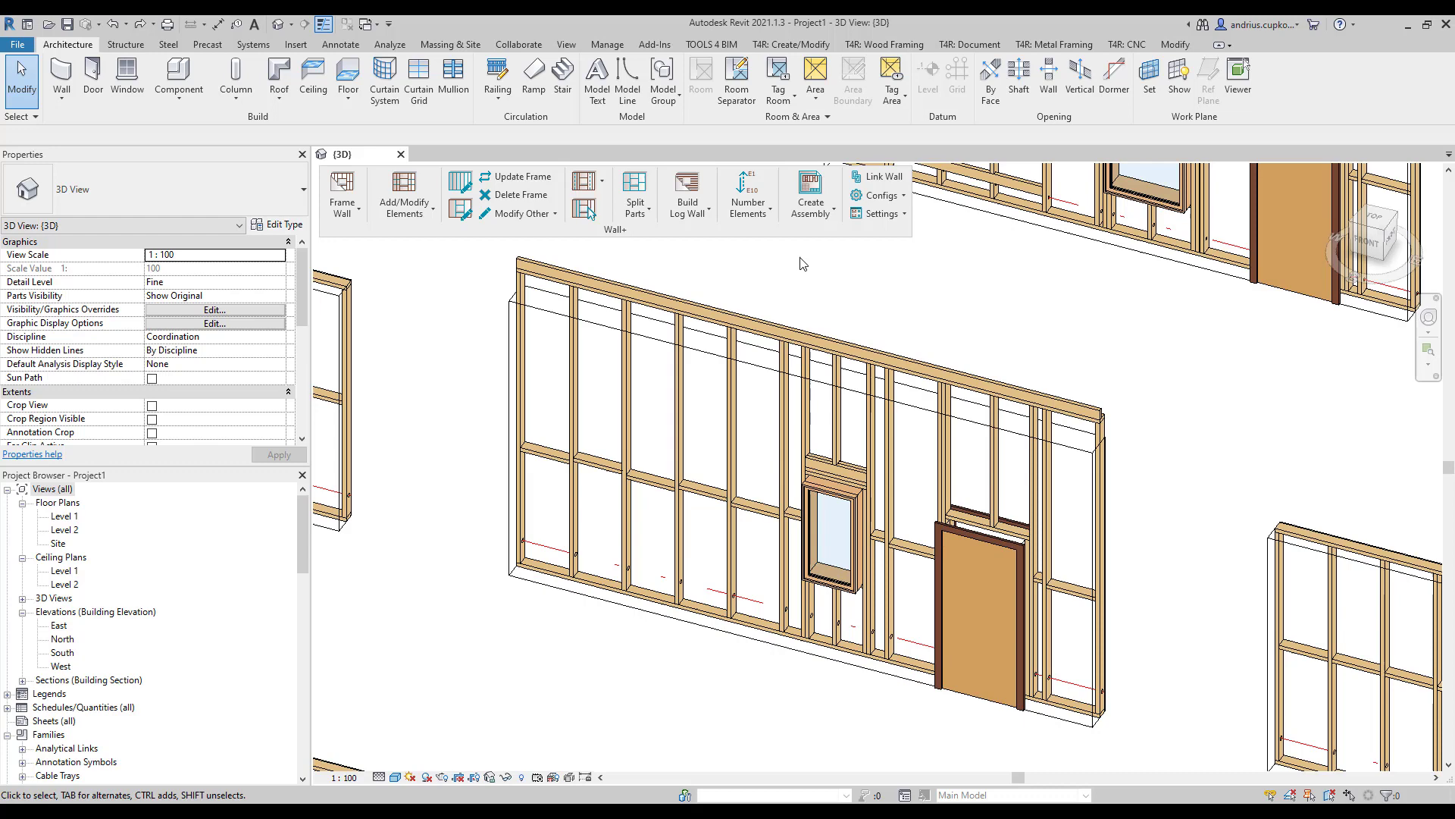
# Select a wall stud and look over the Modify Other commands without running one.
pyautogui.click(731, 394)
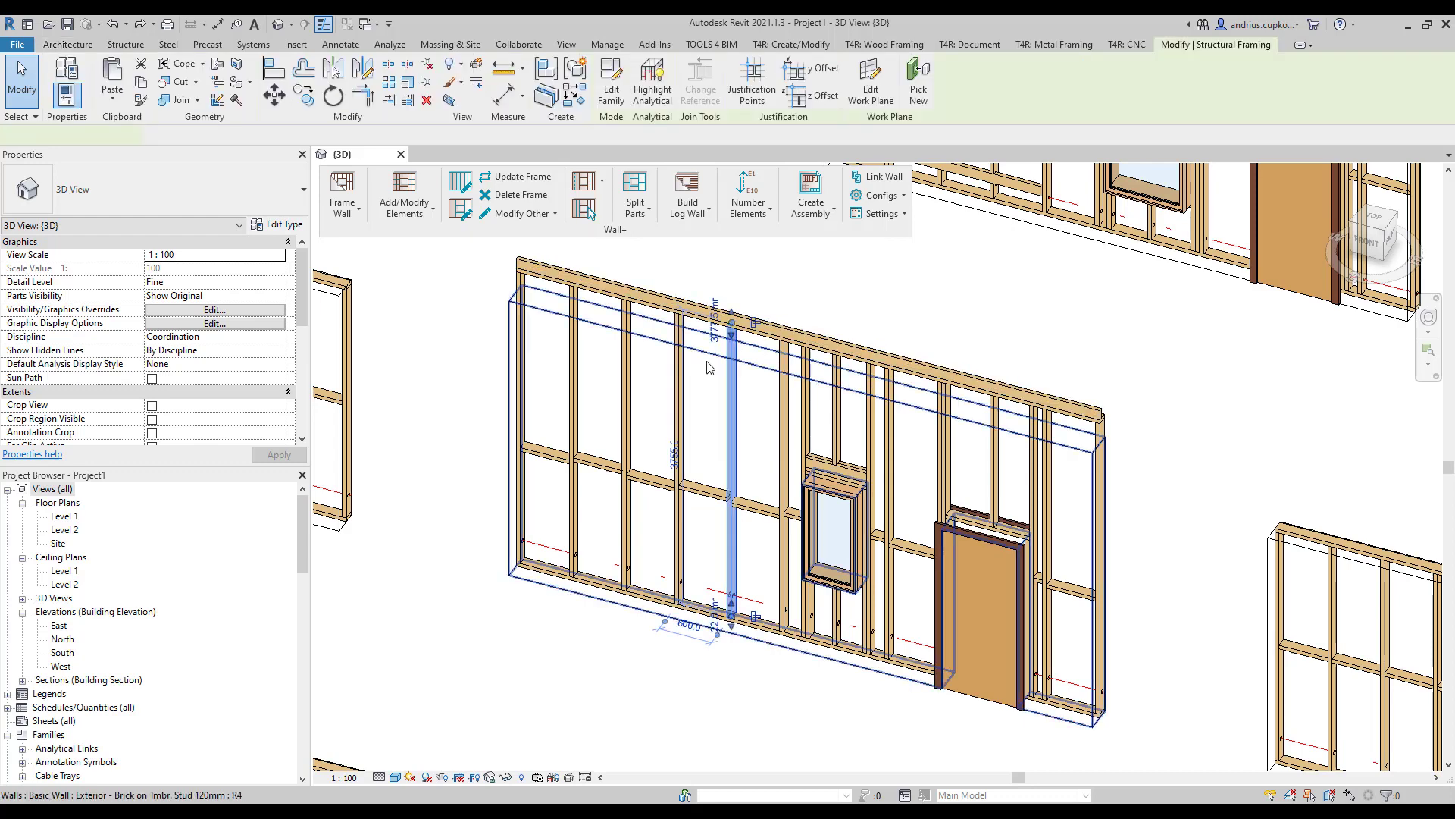
pyautogui.click(521, 213)
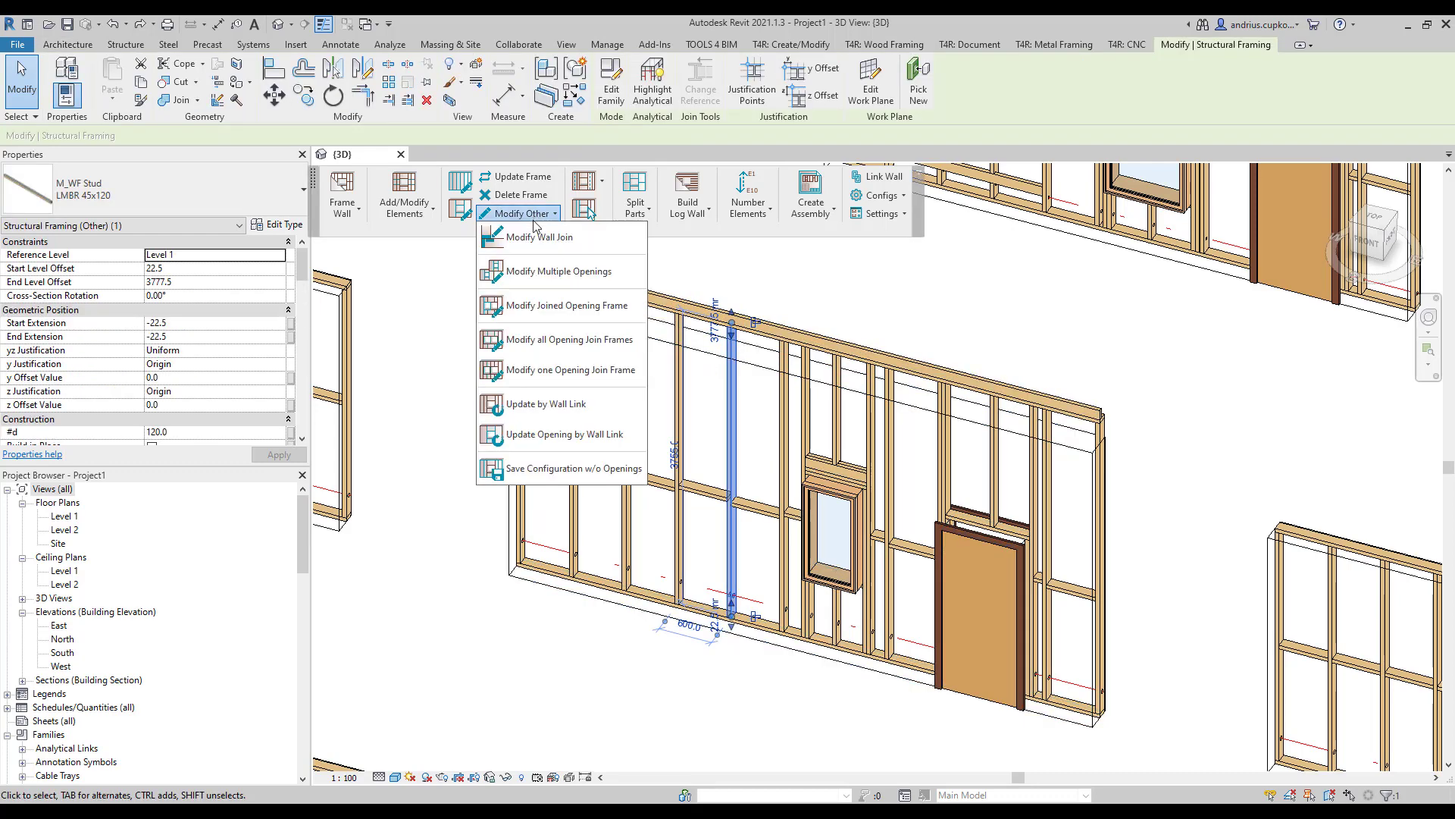
pyautogui.click(540, 409)
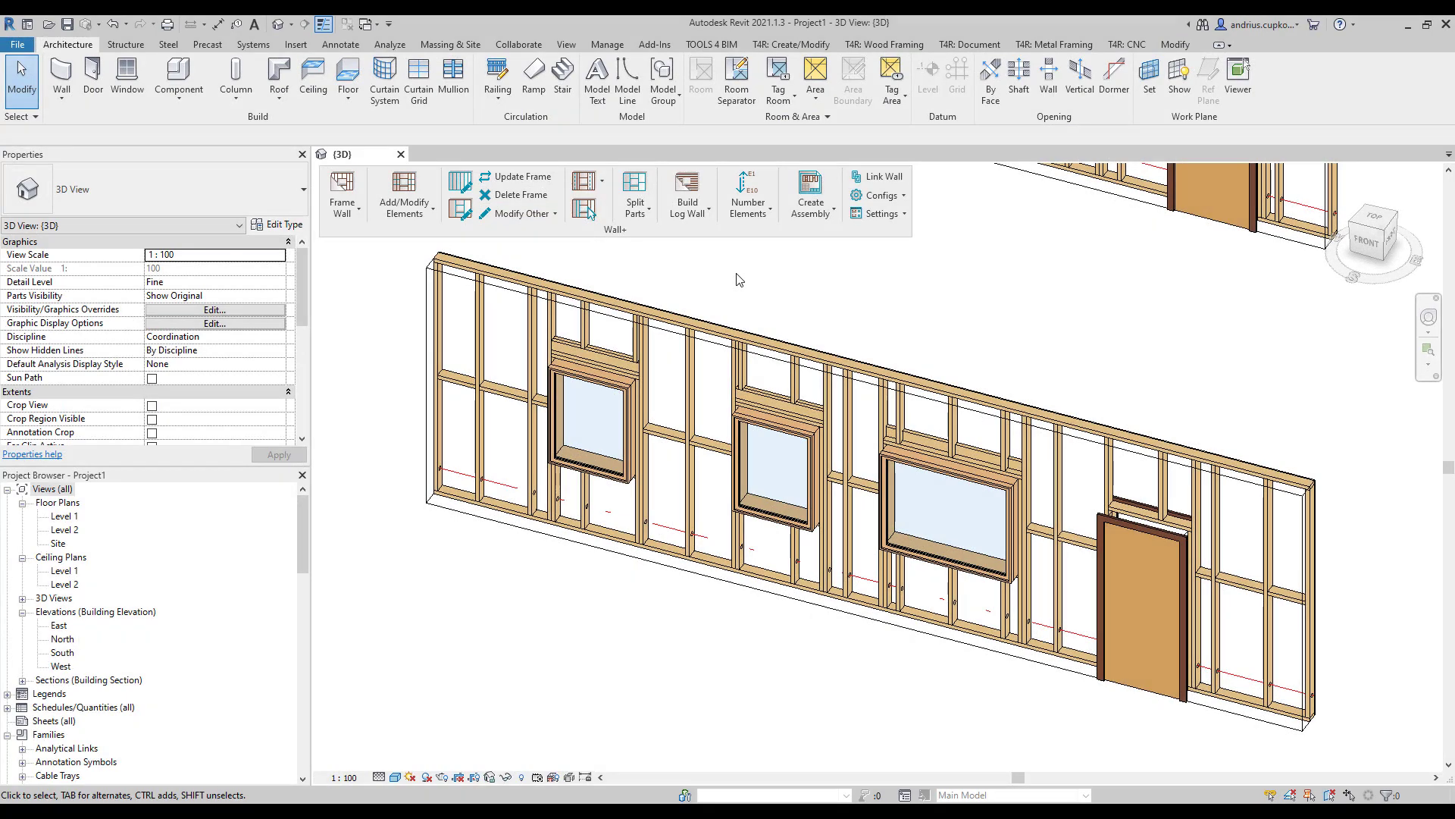
# Use Modify Opening on the leftmost window to open its "M_Window Non-bearing Framing NEW" configuration.
pyautogui.click(468, 213)
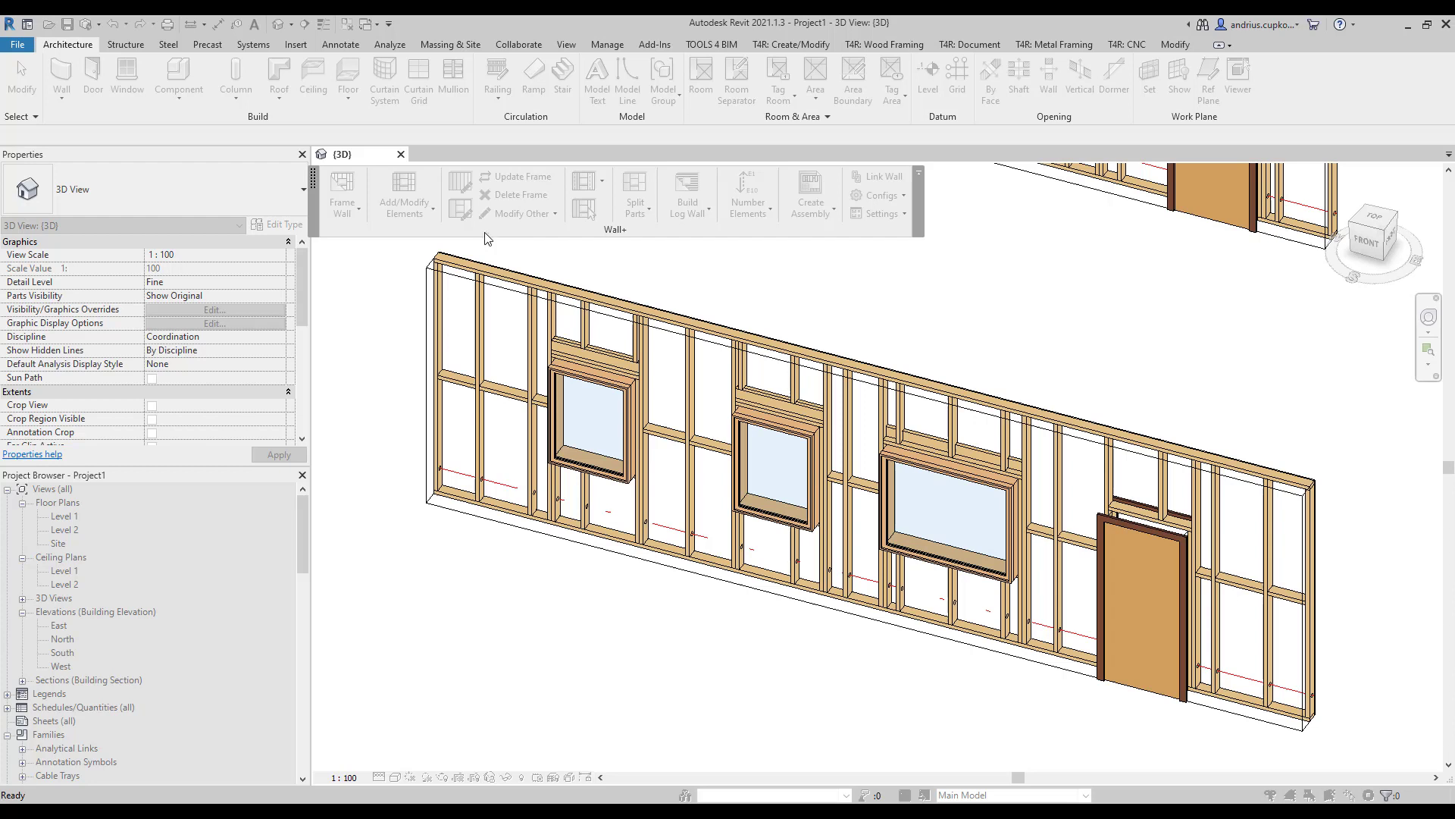
pyautogui.click(617, 435)
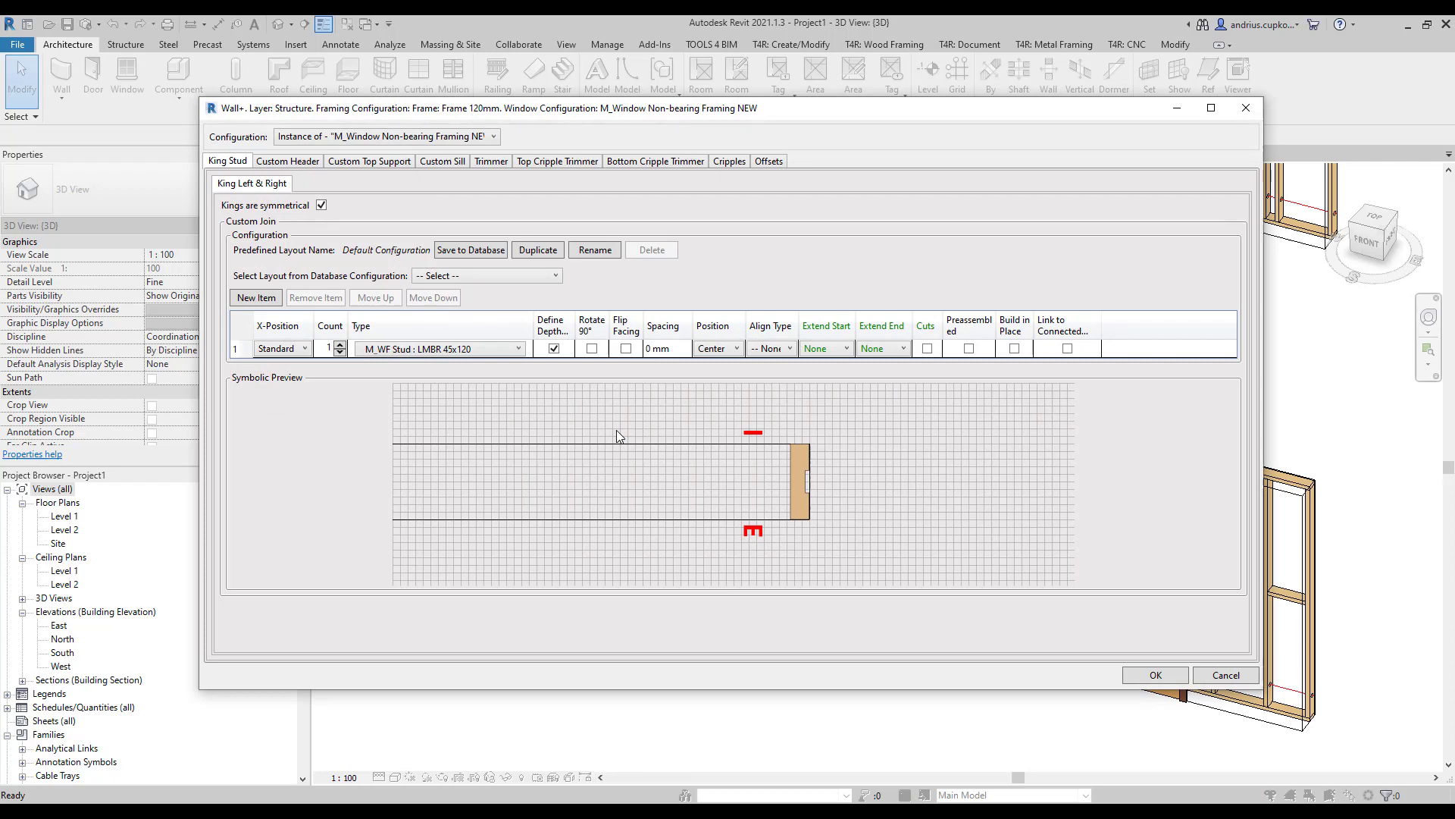
# Remove the second custom header row, set row 1 Count to 1, and apply.
pyautogui.click(284, 162)
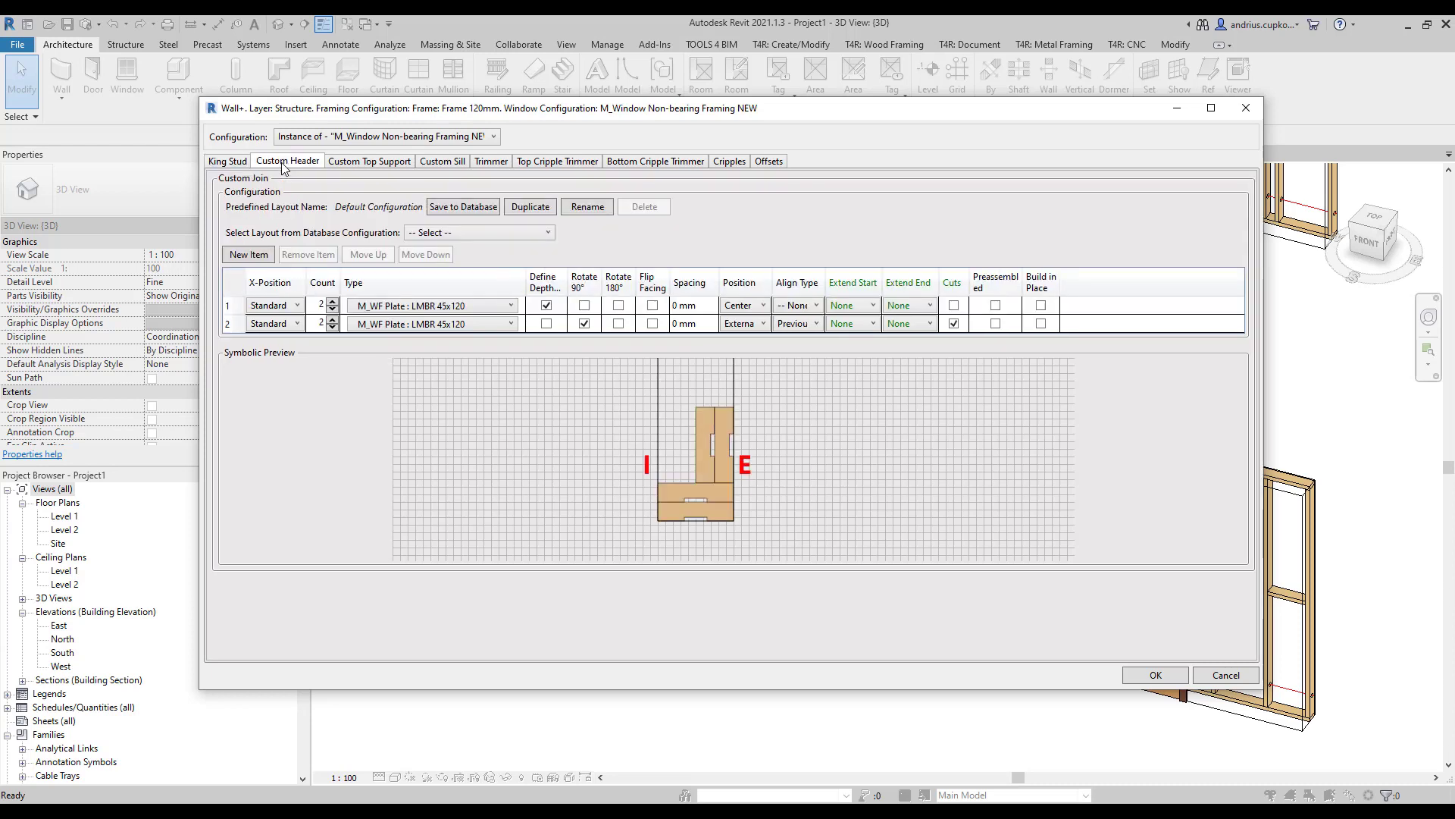
pyautogui.click(231, 306)
pyautogui.click(231, 324)
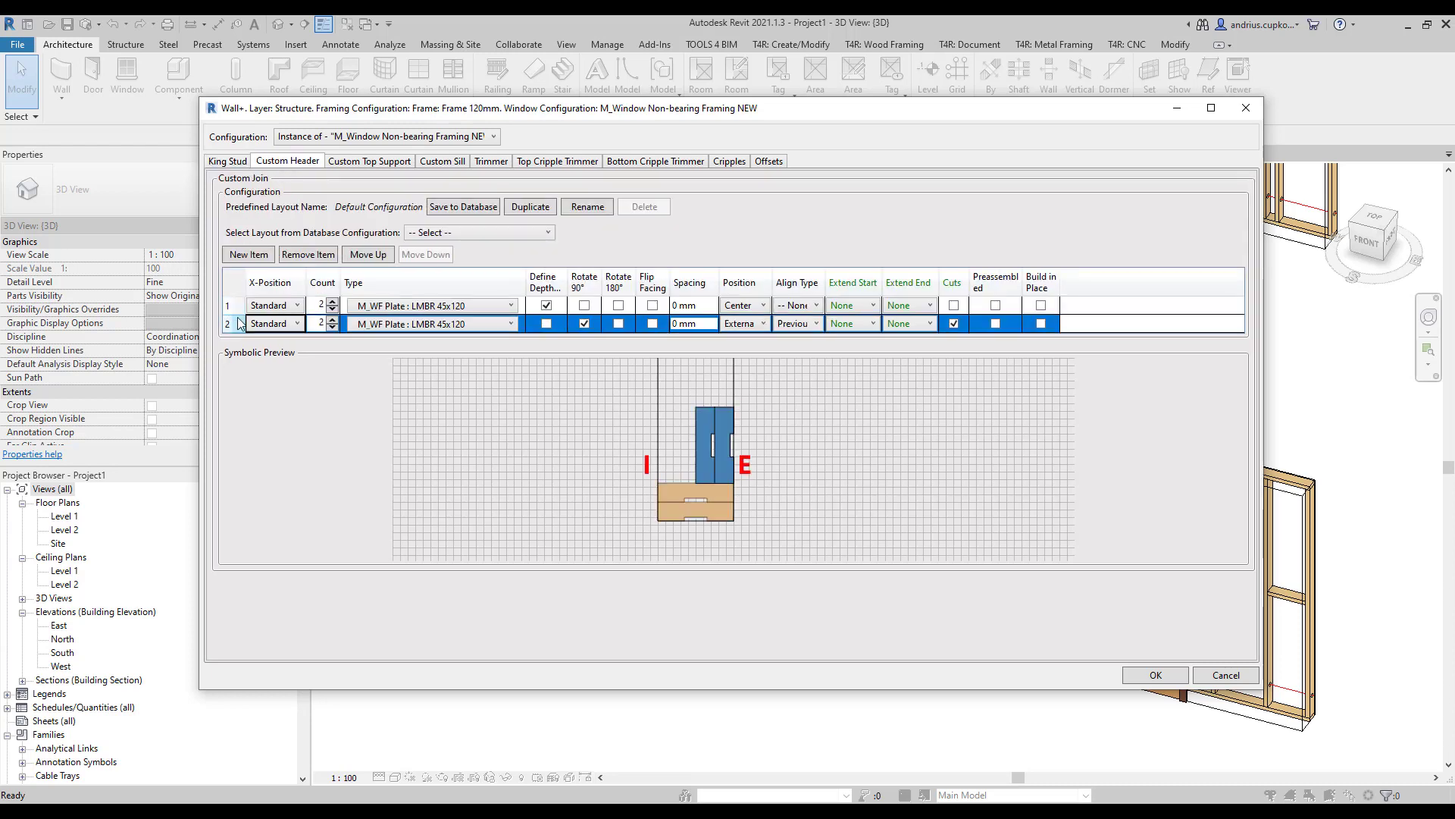
pyautogui.click(300, 256)
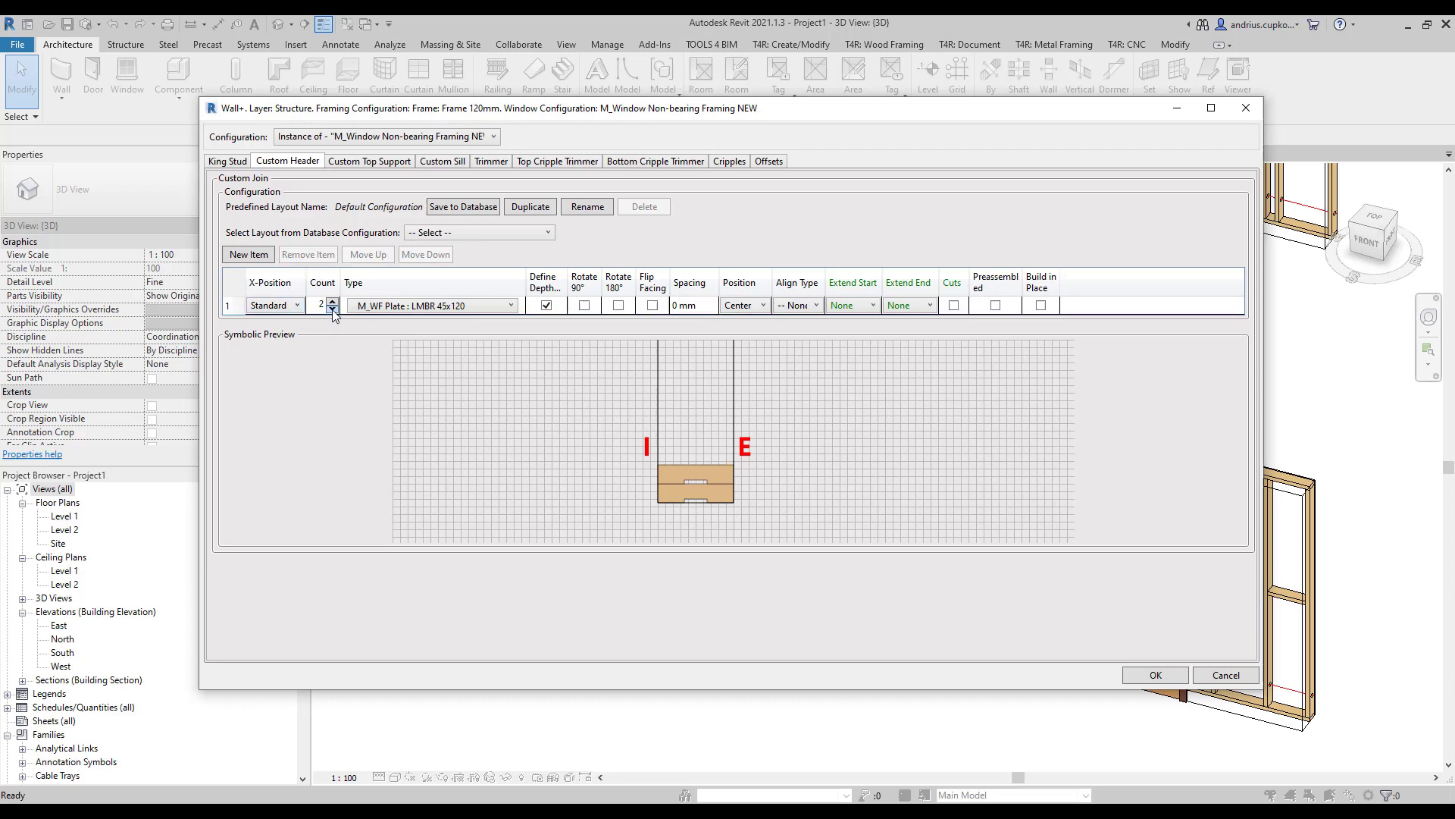
pyautogui.click(333, 310)
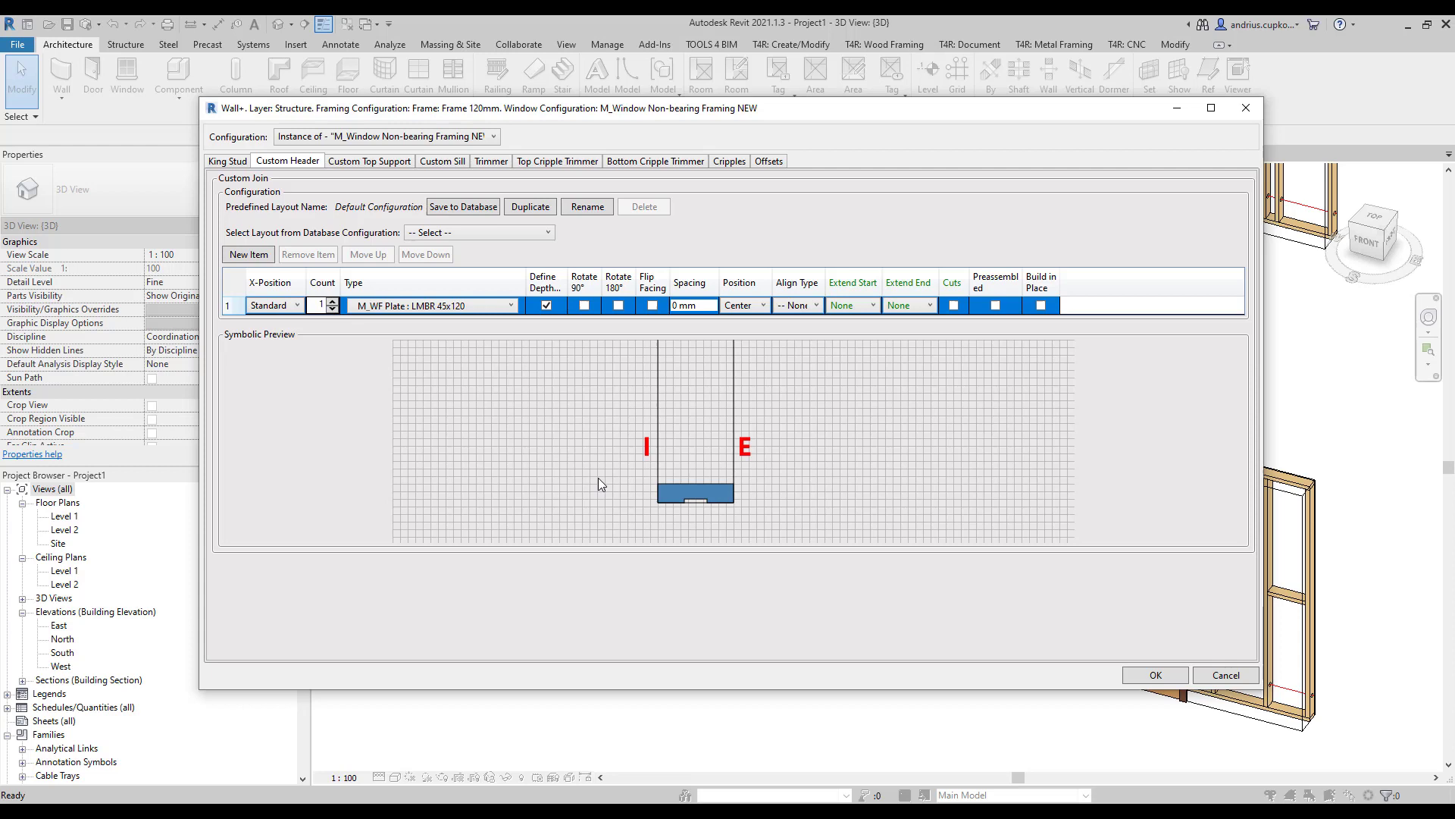
pyautogui.click(1156, 674)
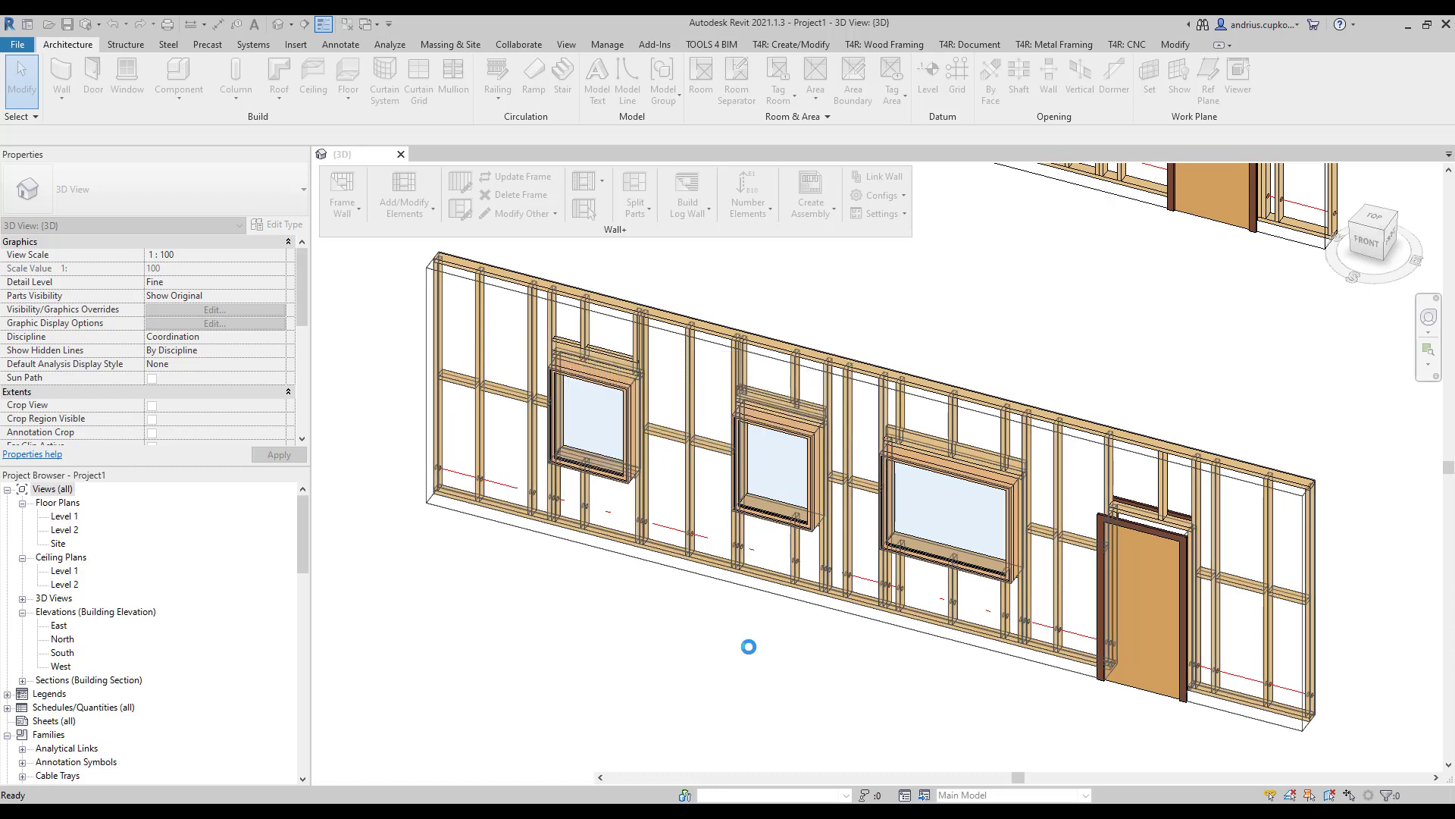
# Zoom in on the leftmost window to view its single header plate.
pyautogui.scroll(3, 551, 357)
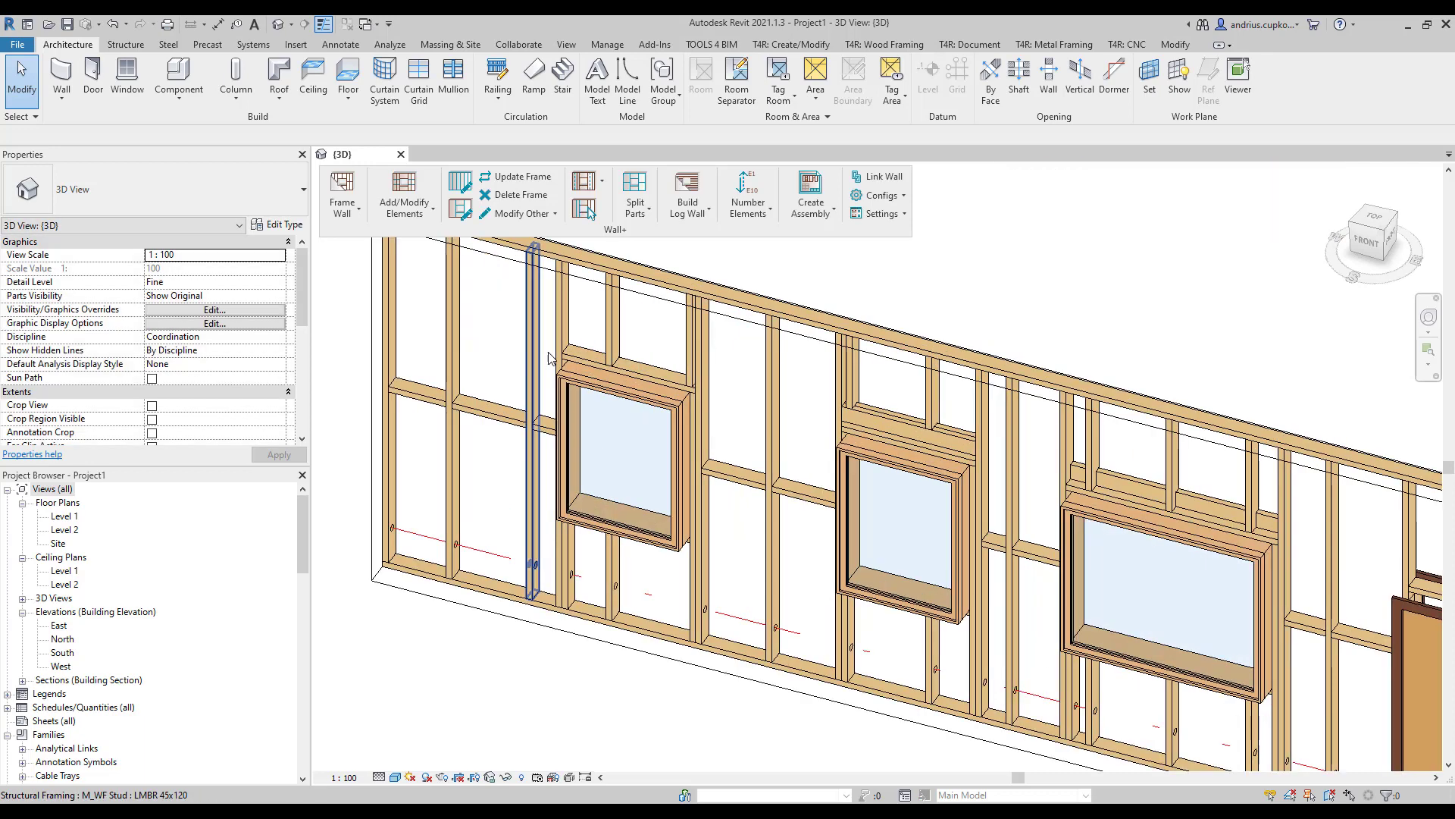
pyautogui.scroll(2, 550, 358)
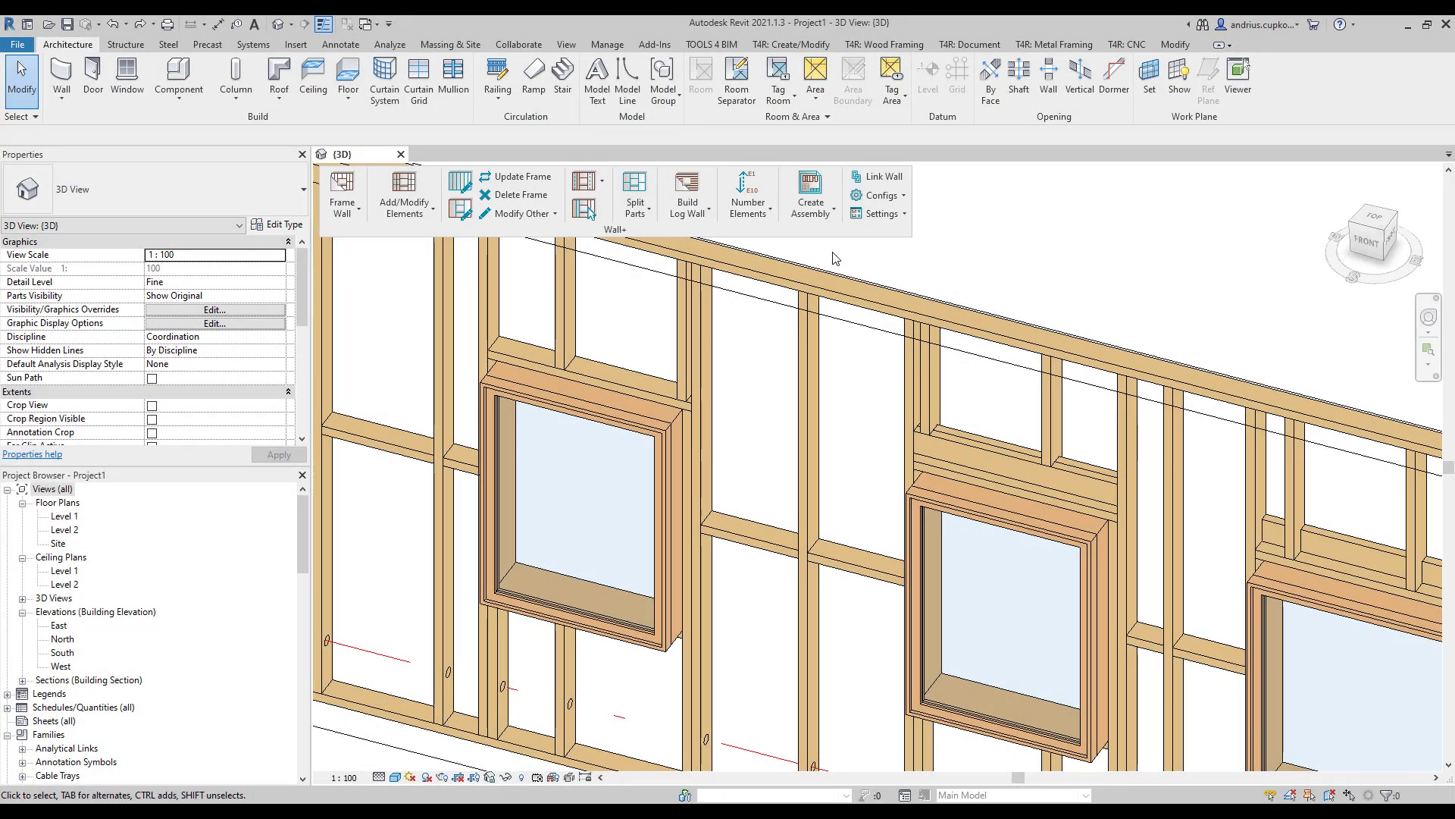
# Shift the left window so its 1185.0 dimension becomes 800, then update the wall frame around it.
pyautogui.click(660, 446)
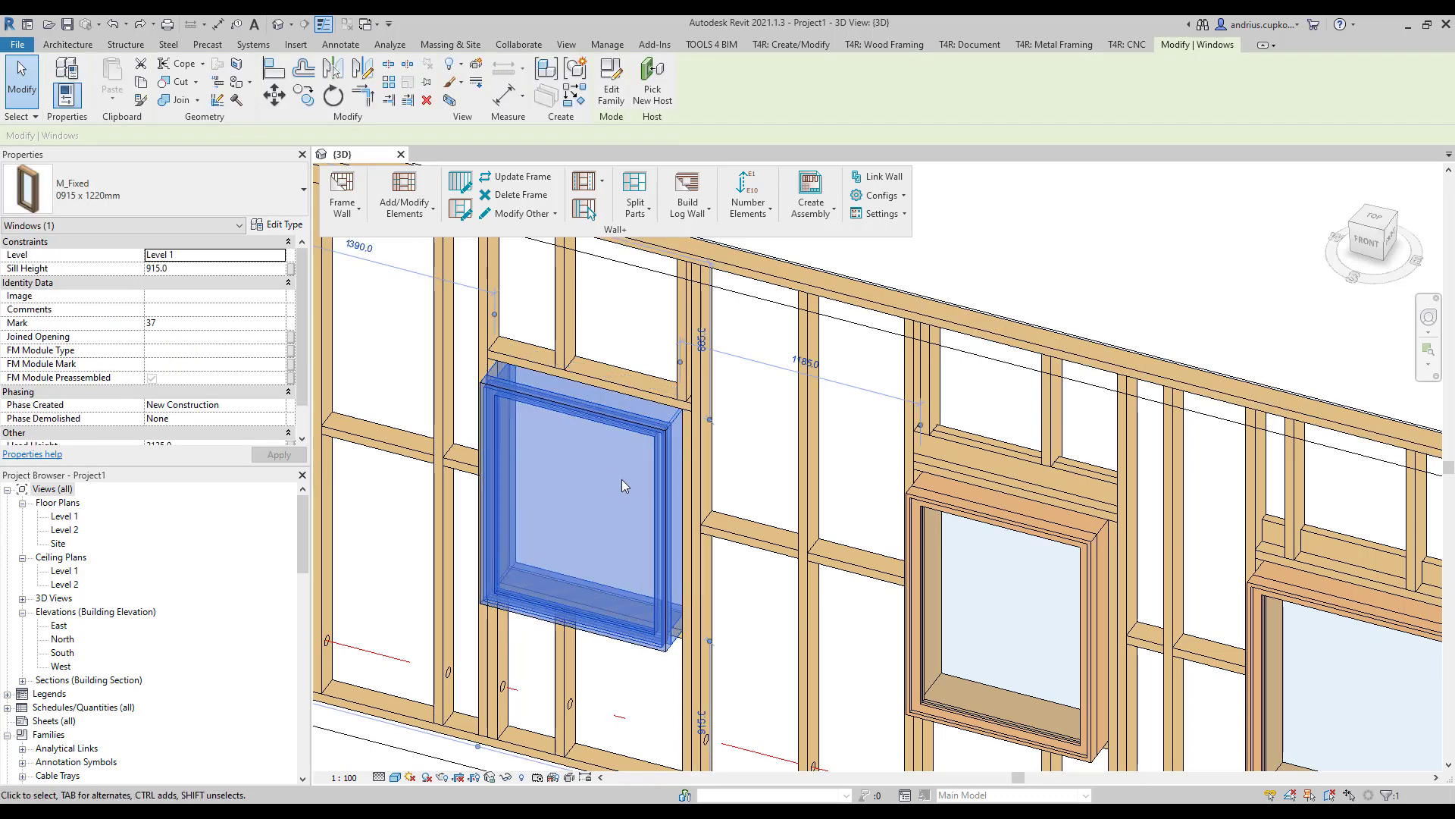
pyautogui.click(812, 362)
pyautogui.write('800')
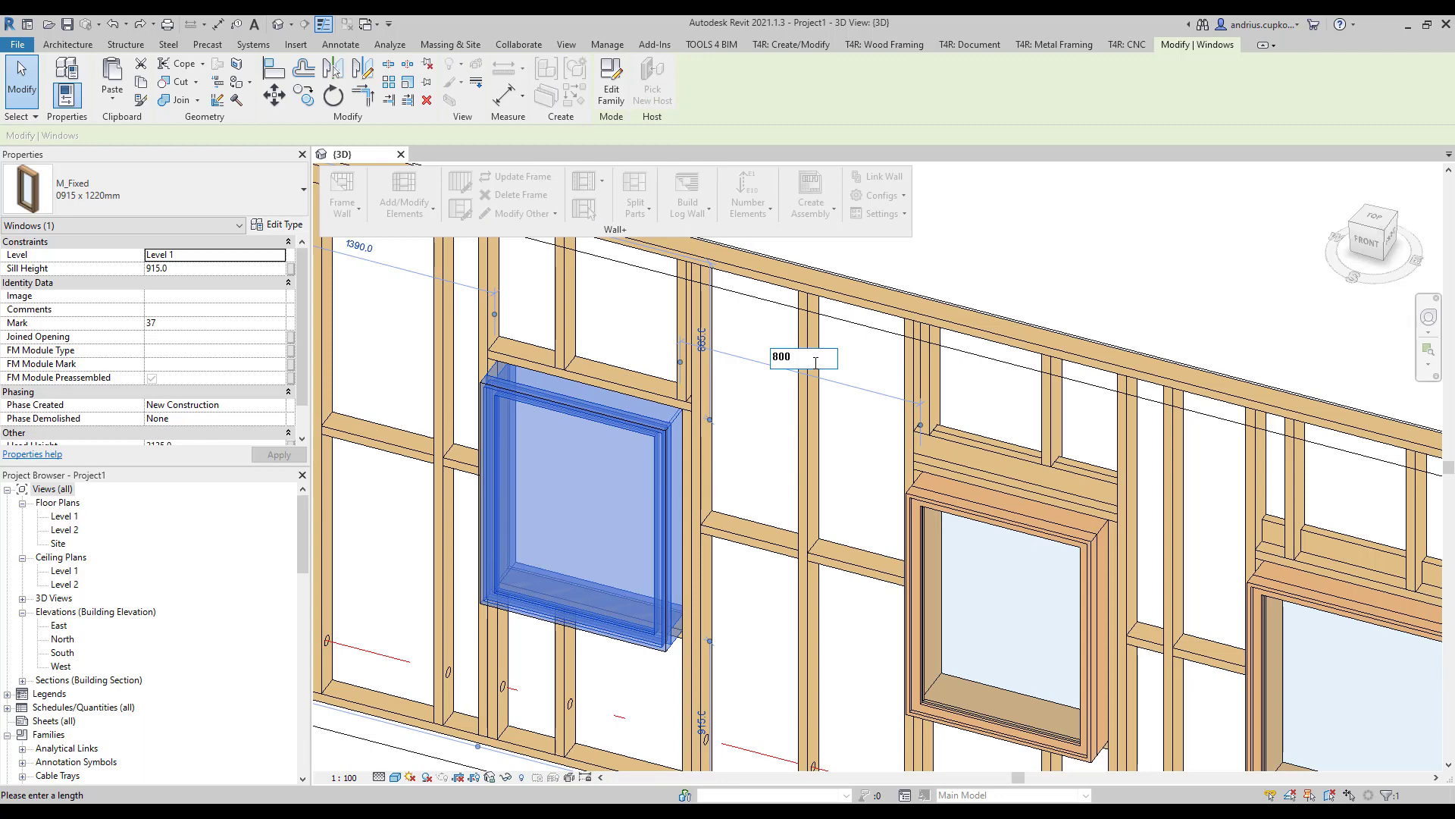
pyautogui.press('Return')
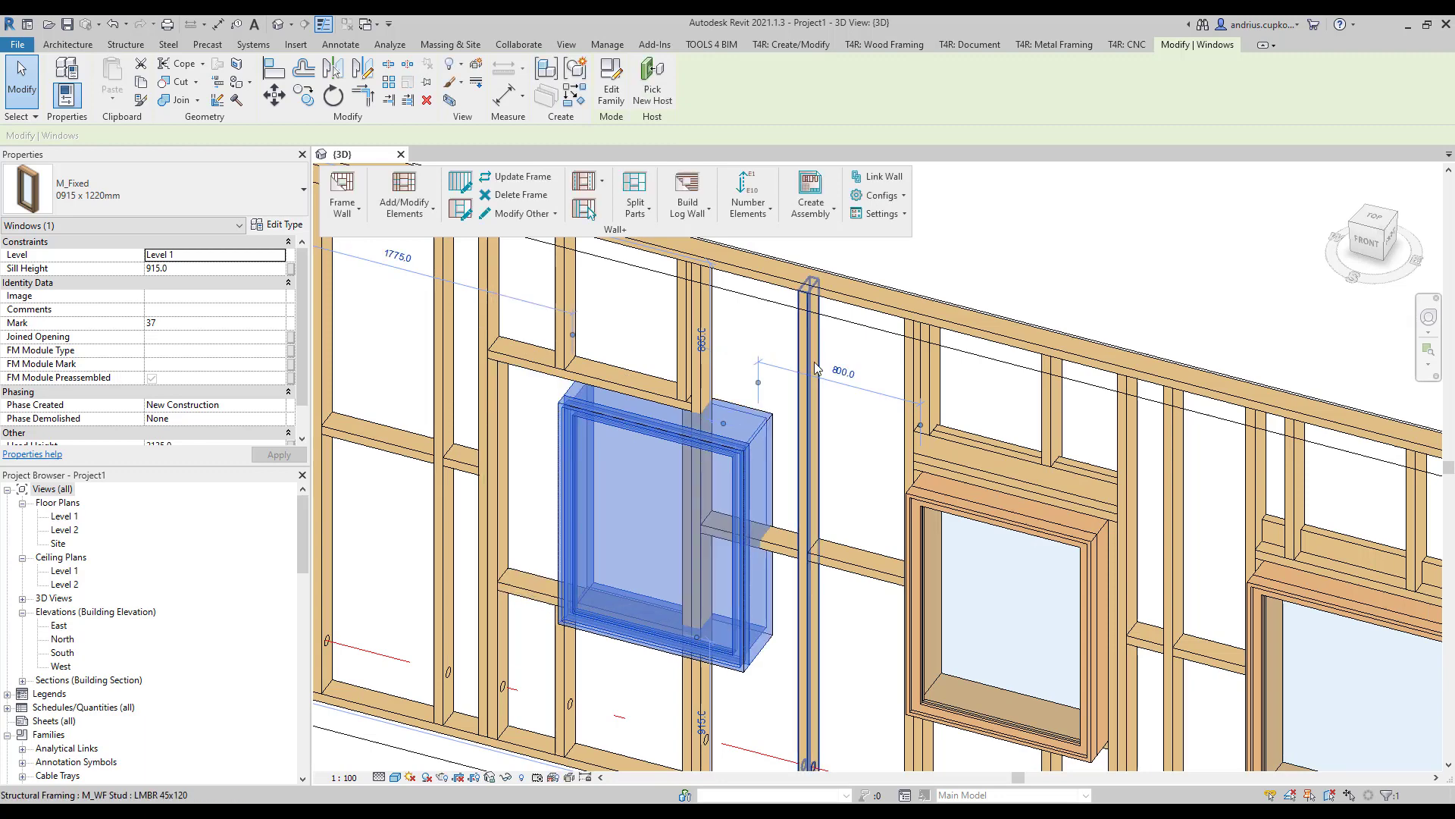
pyautogui.click(850, 353)
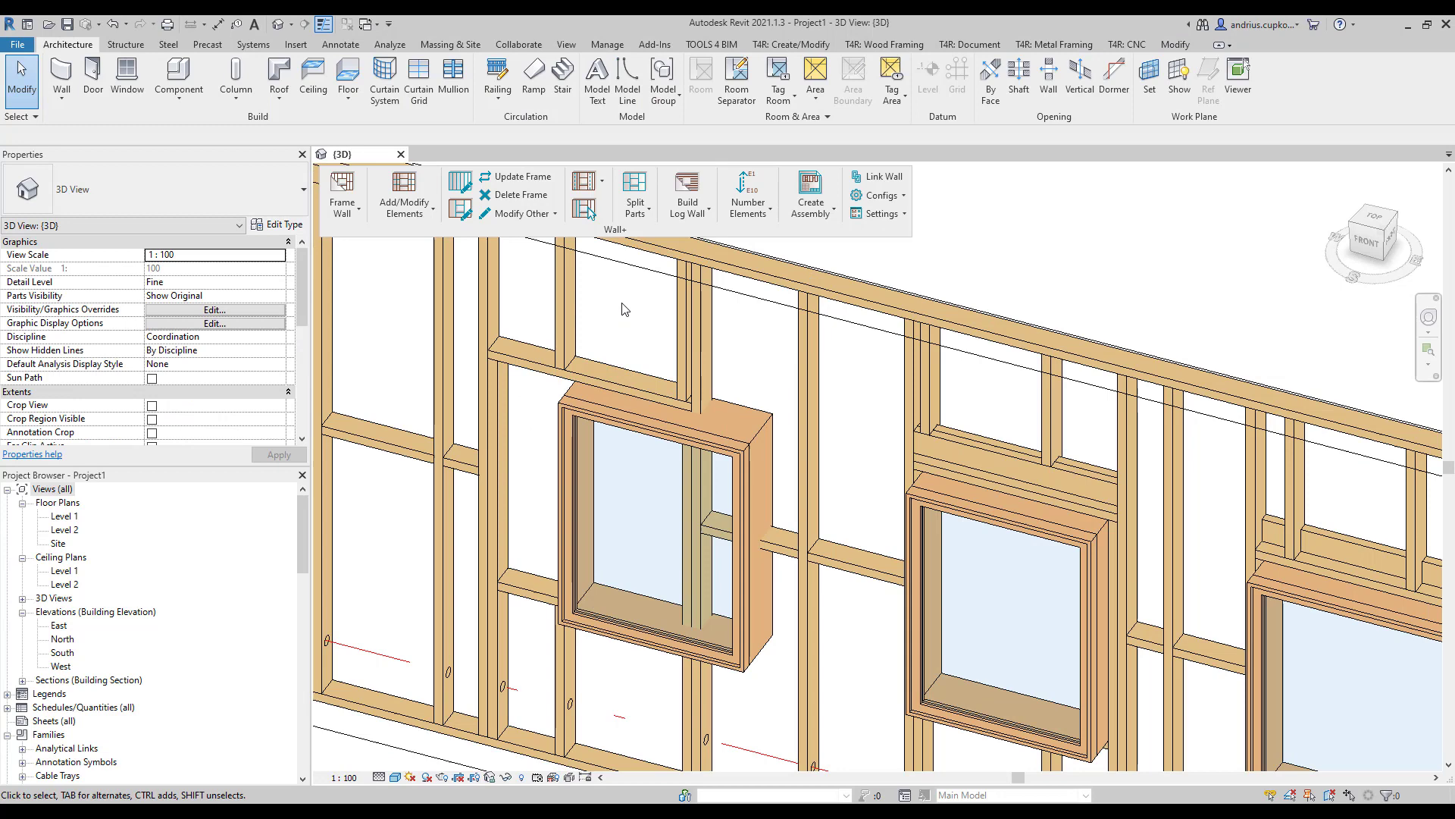
pyautogui.click(515, 175)
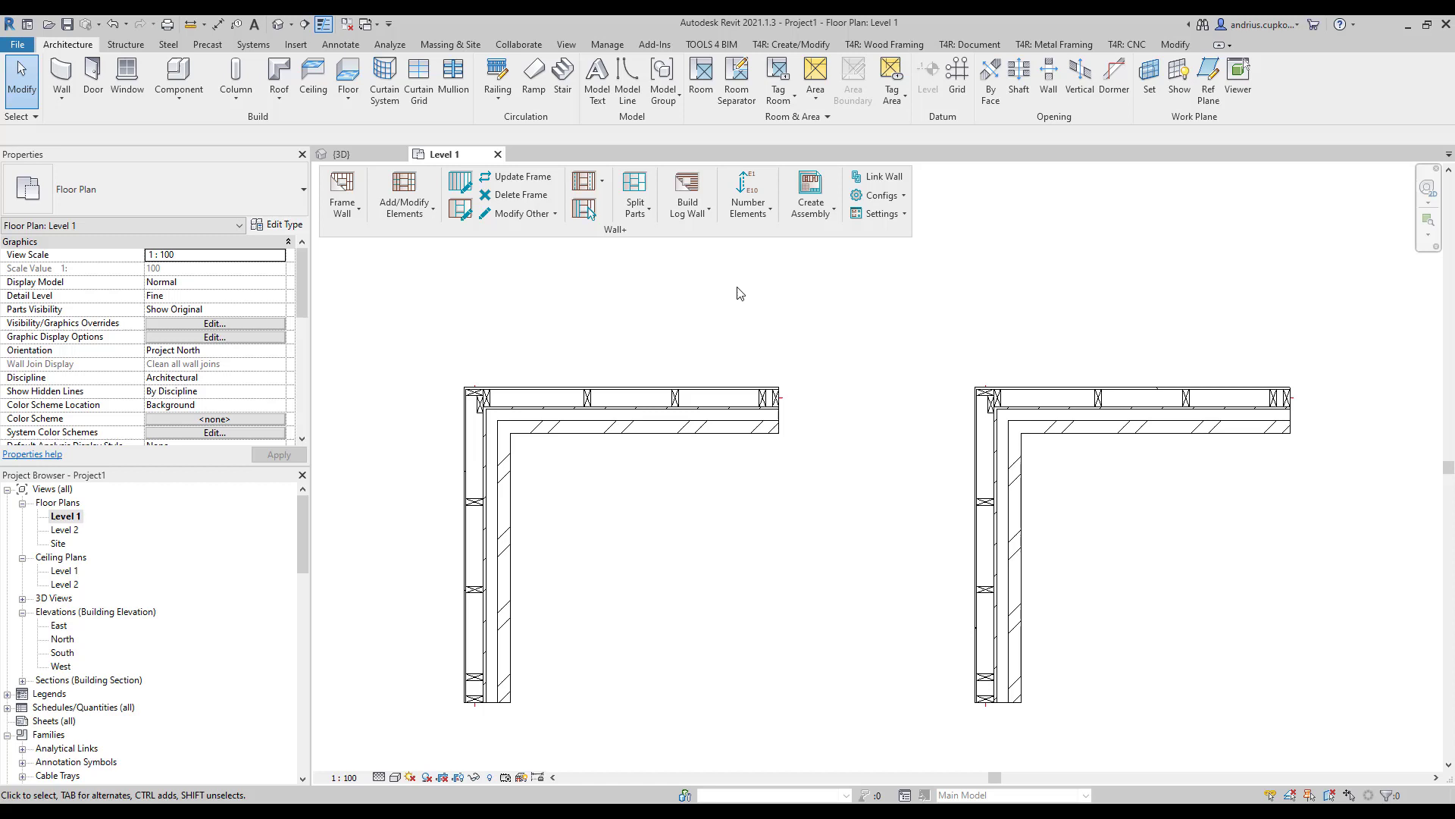
# Review the left wall's framing configuration, checking its L - Inner Corner end connection layout.
pyautogui.click(468, 183)
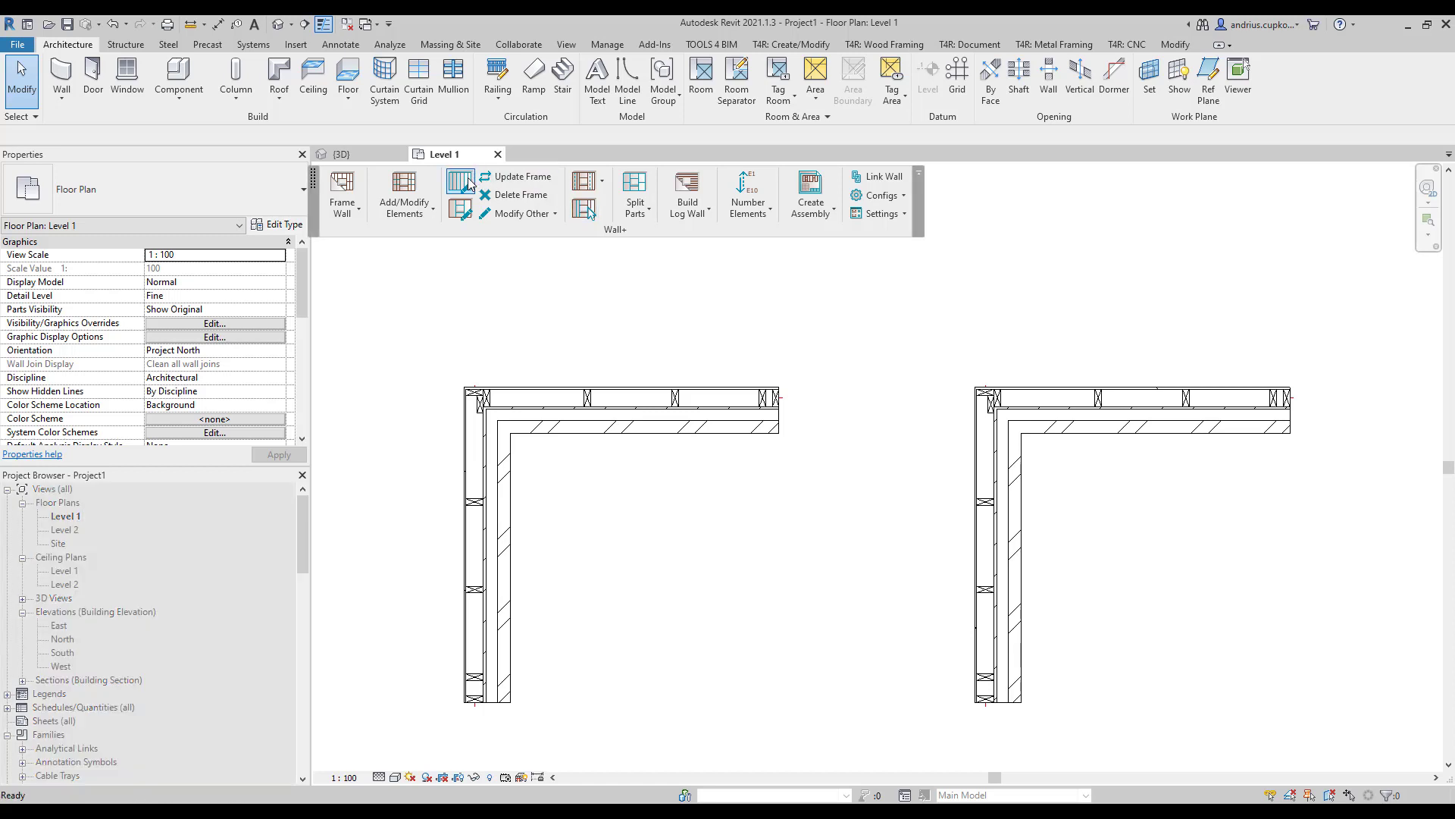
pyautogui.click(476, 509)
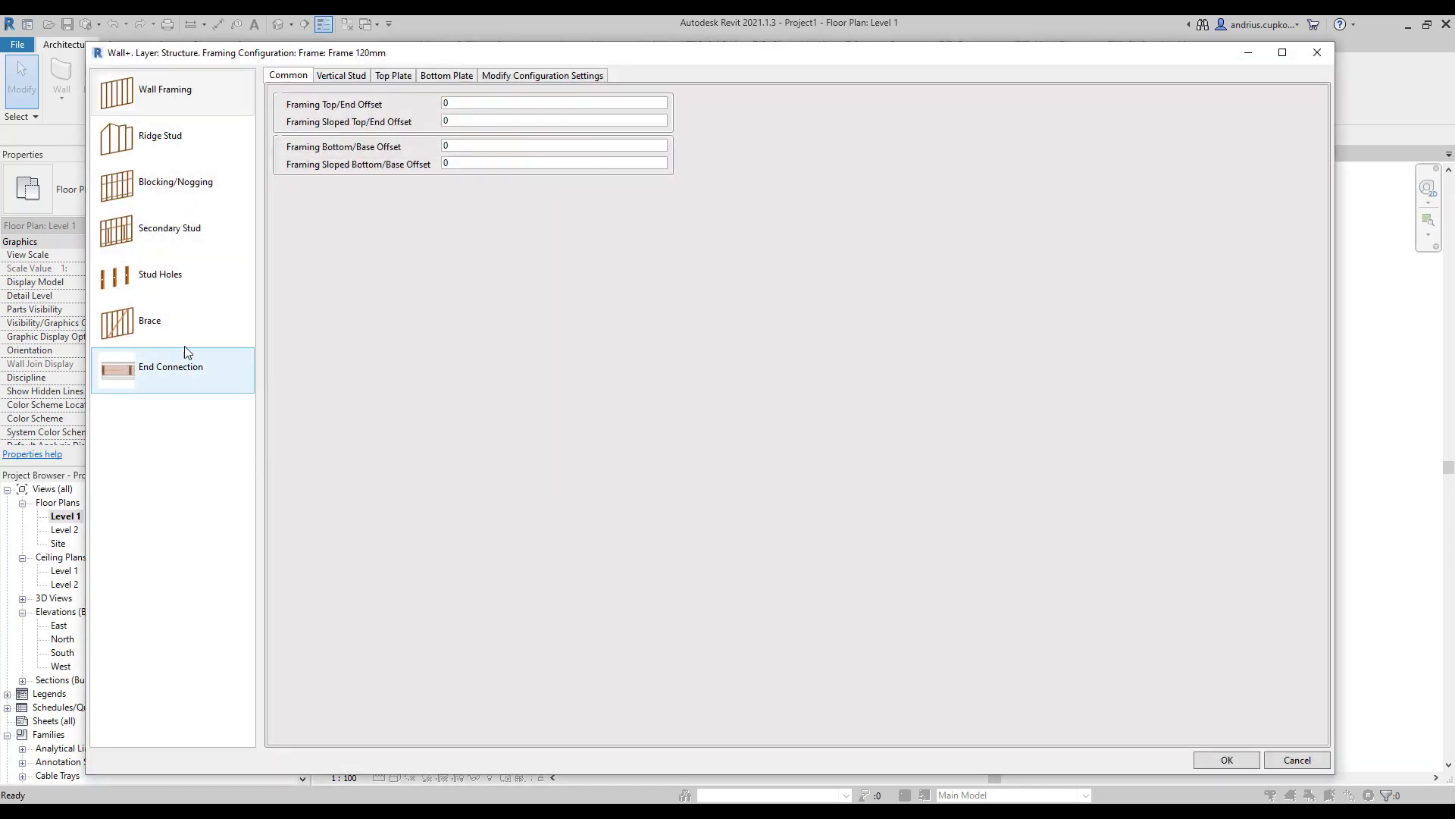
pyautogui.click(188, 359)
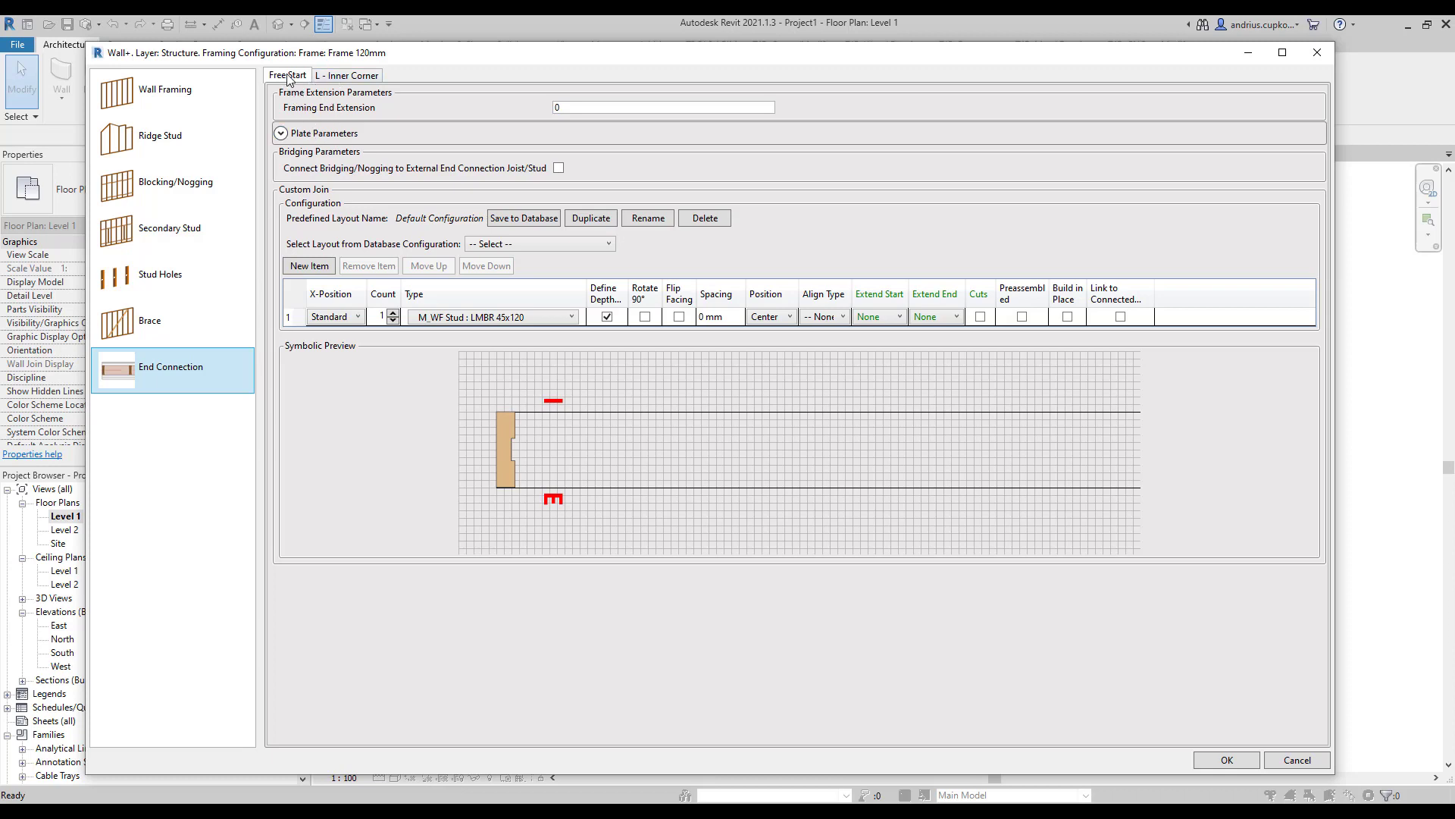
pyautogui.click(338, 75)
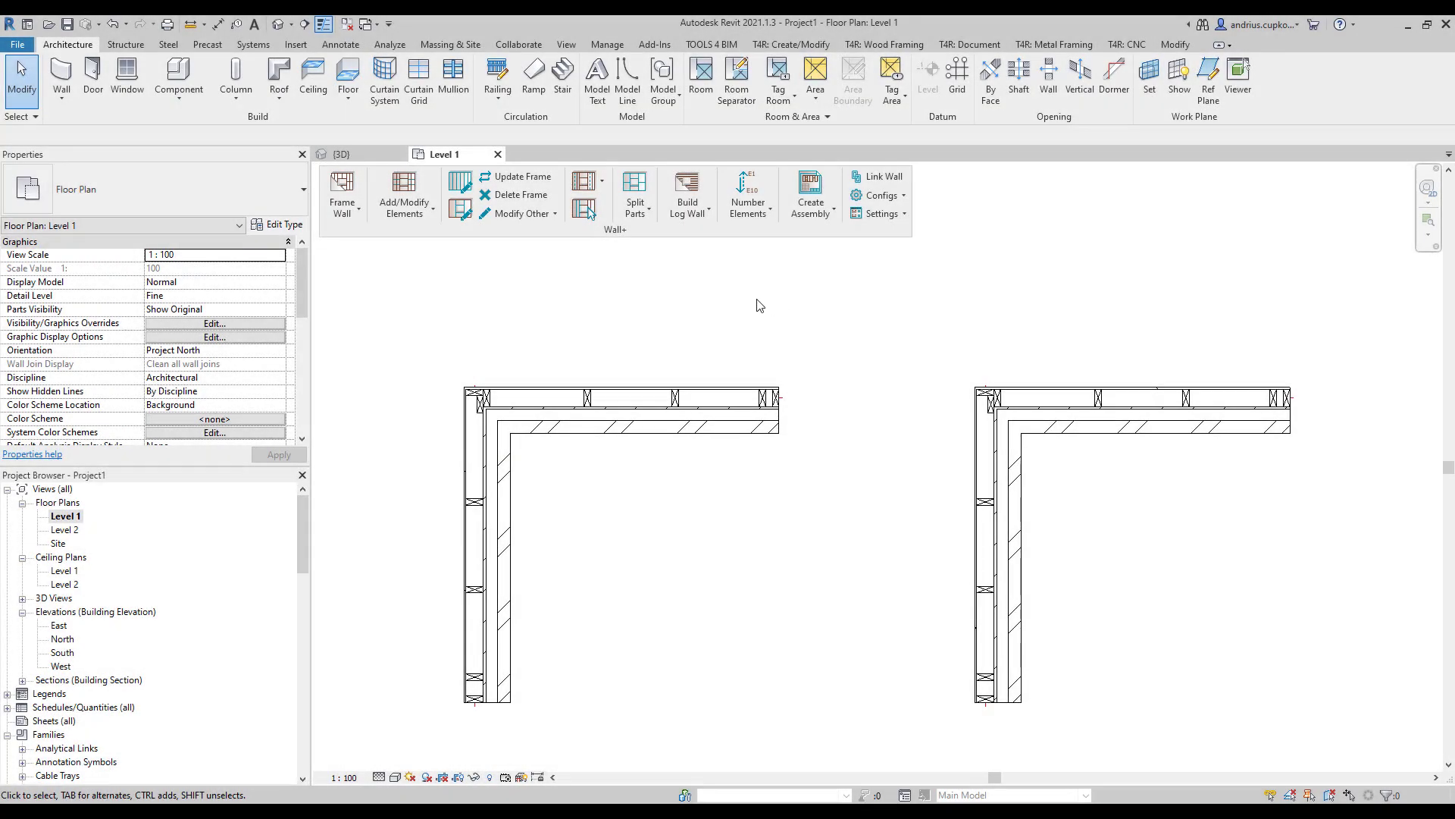
# Use Modify Wall Join on the left wall's corner stud and raise its count from 1 to 2.
pyautogui.click(528, 214)
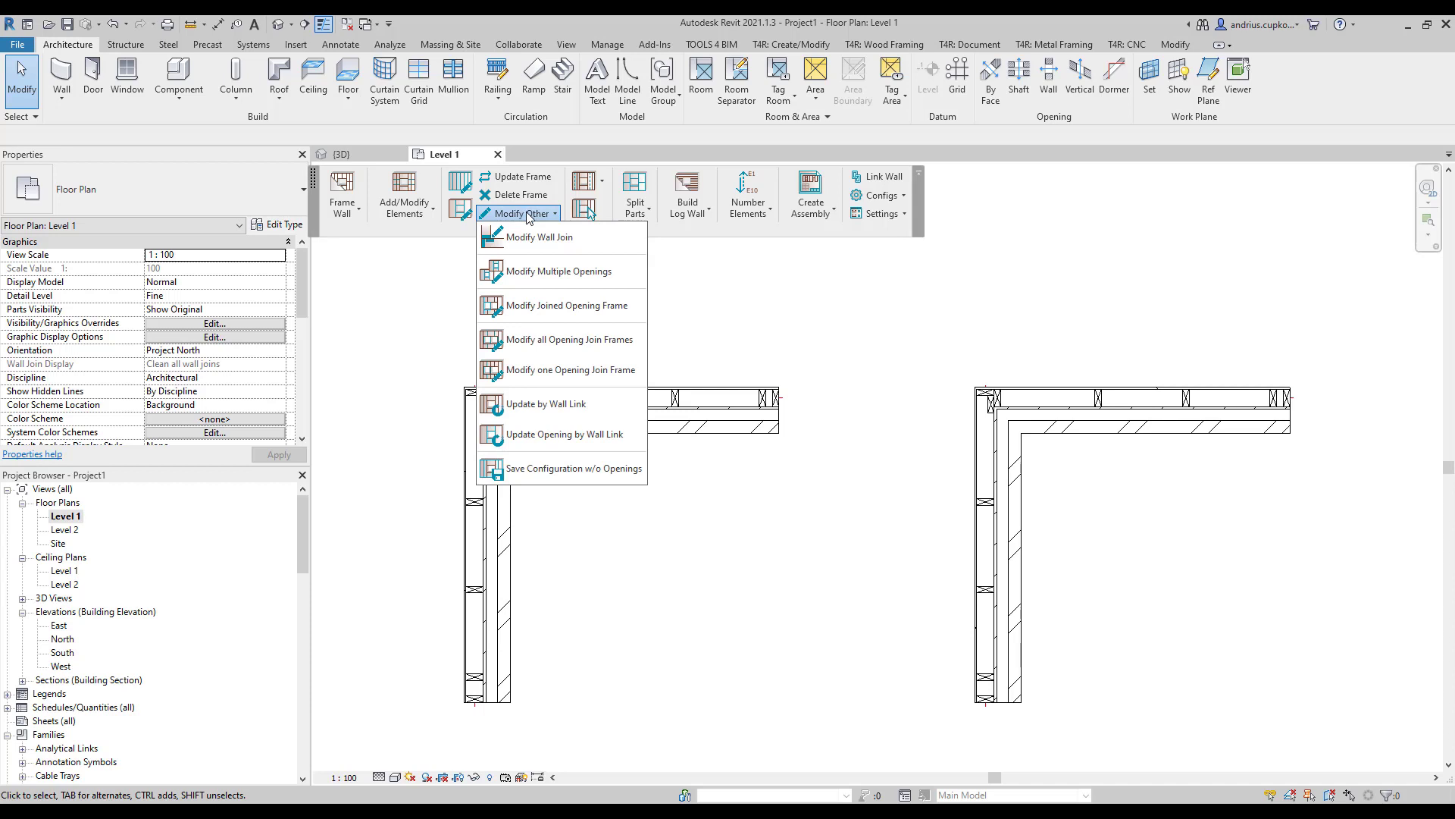
pyautogui.click(536, 238)
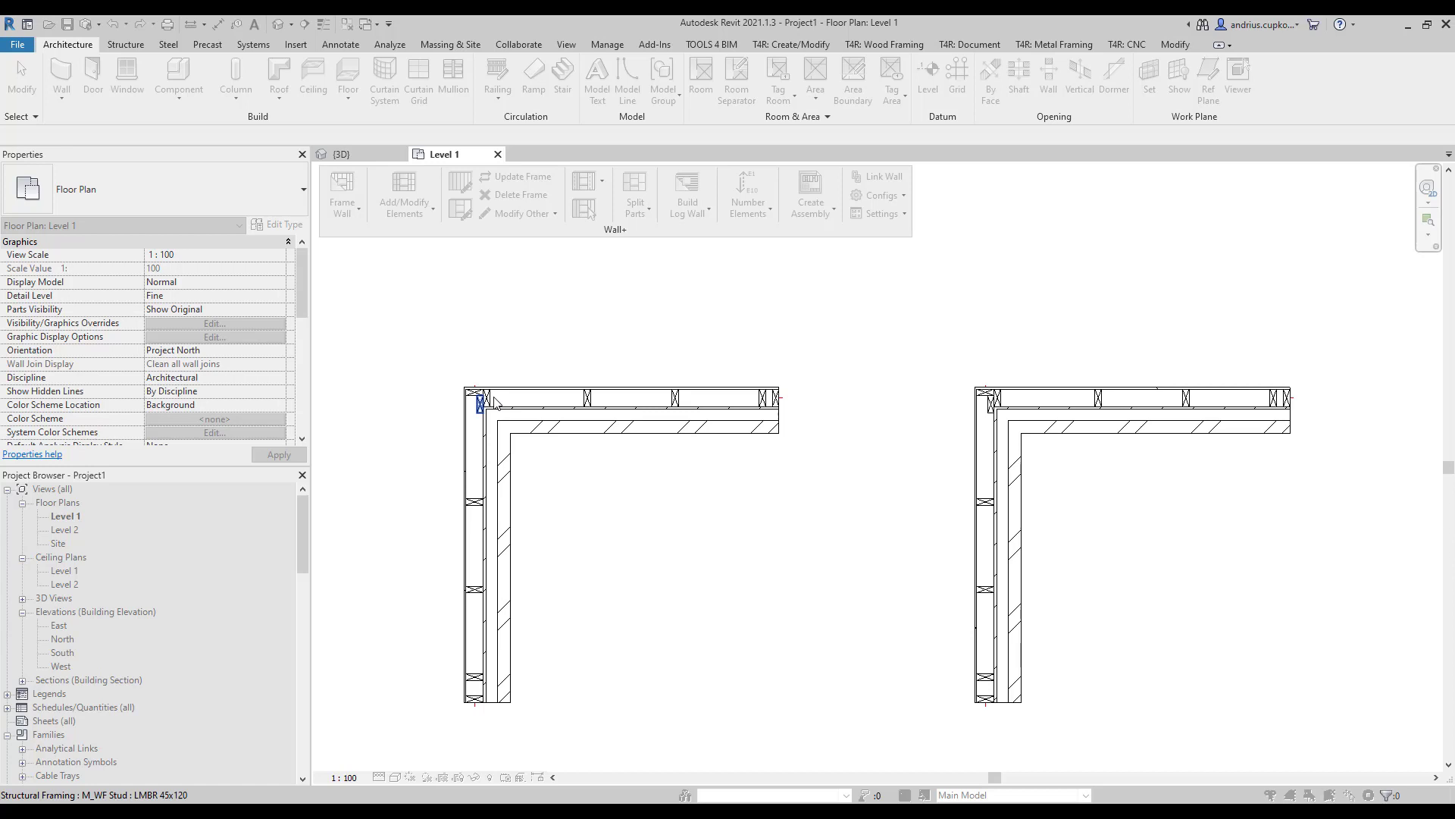
pyautogui.click(486, 399)
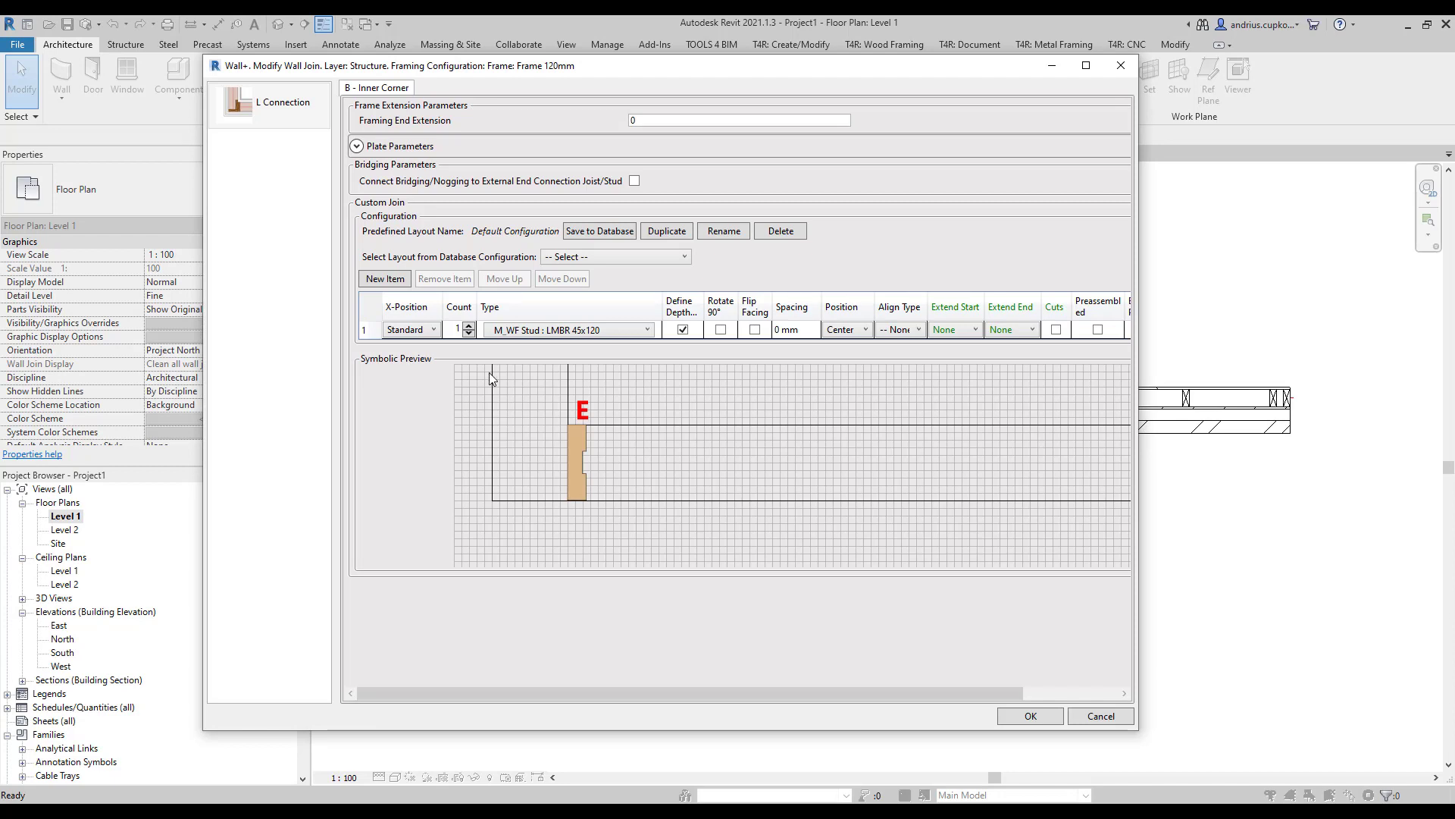
pyautogui.click(470, 326)
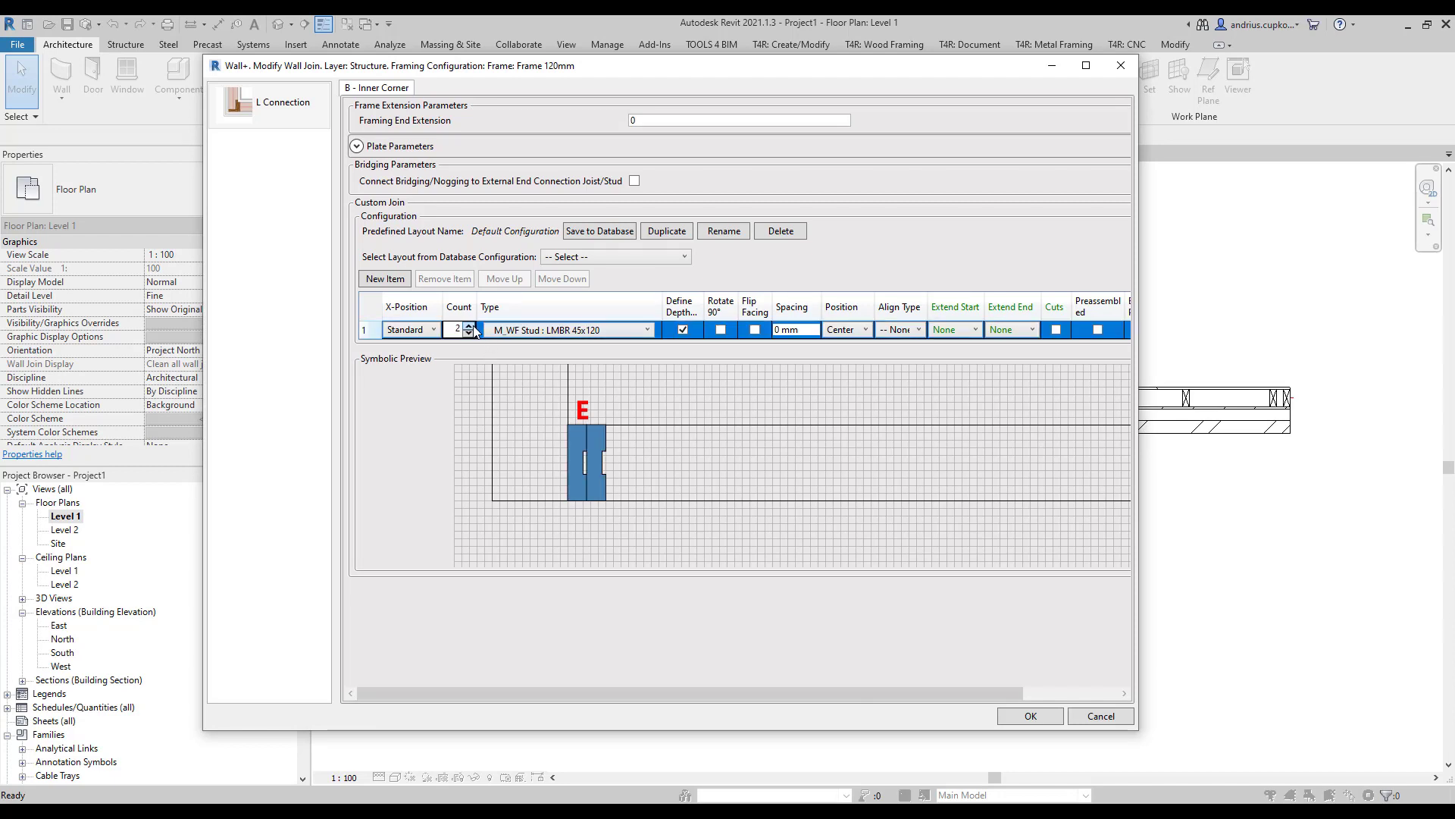
pyautogui.click(1031, 715)
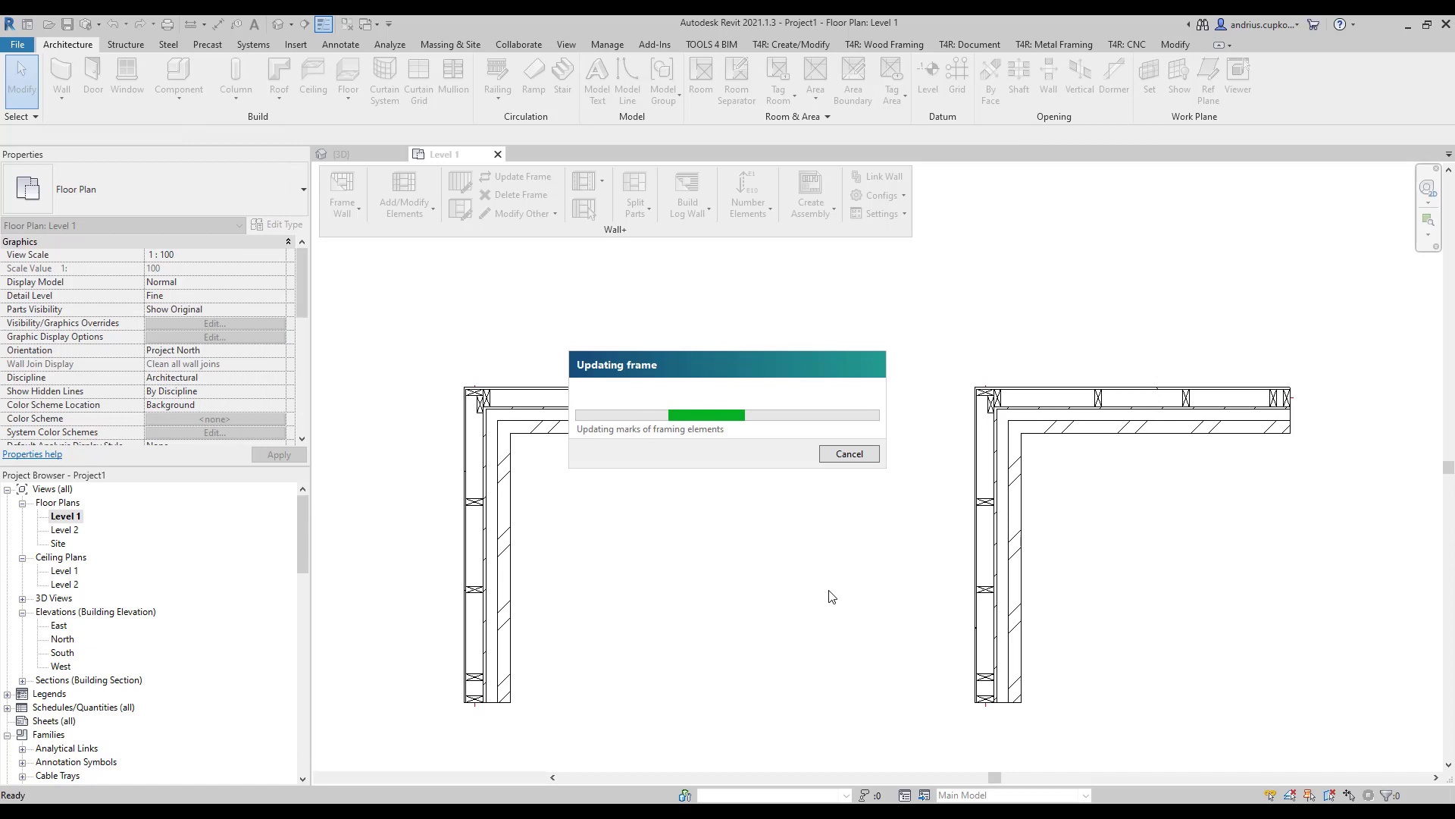
pyautogui.scroll(2, 483, 397)
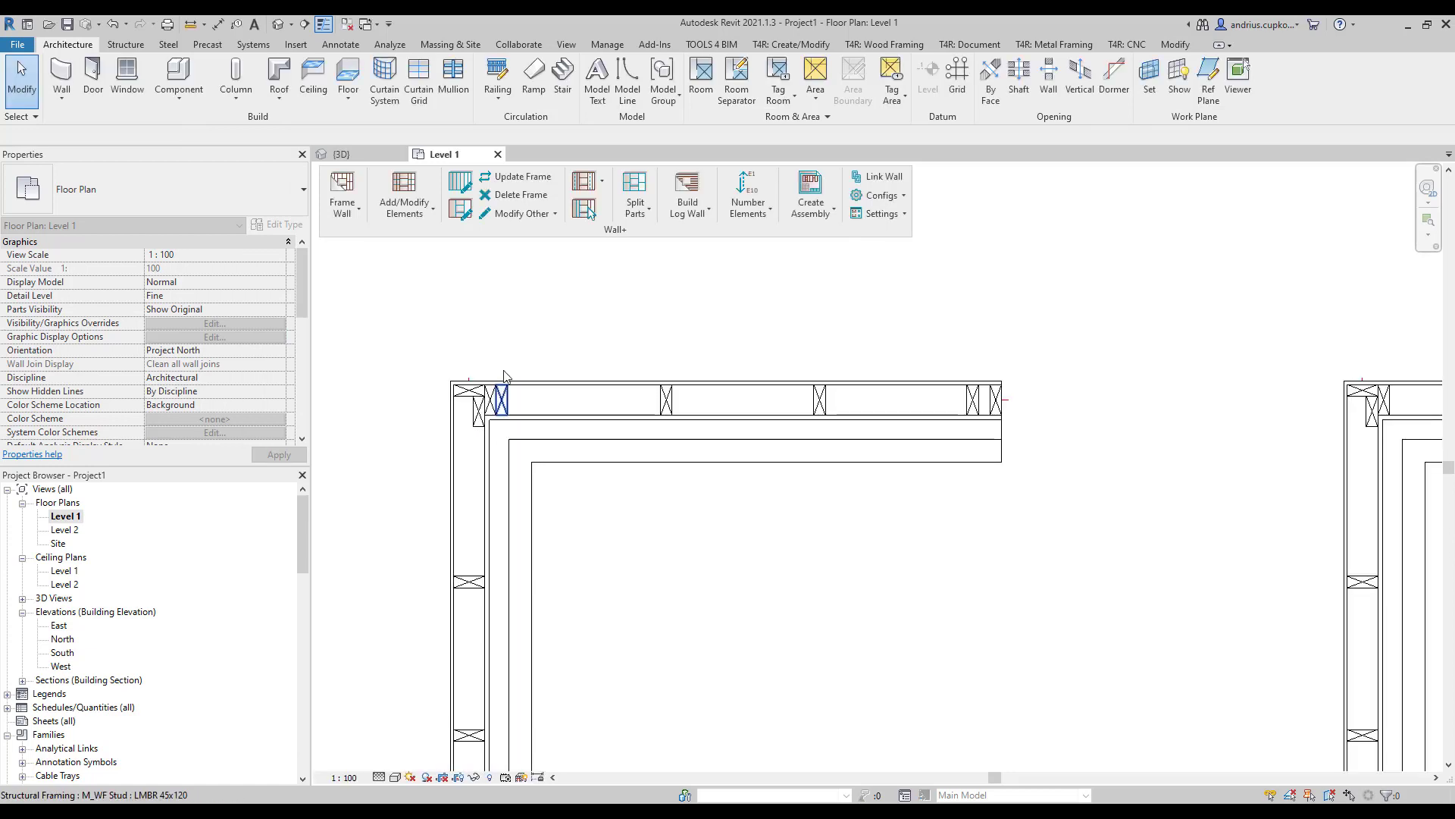
pyautogui.scroll(-1, 485, 415)
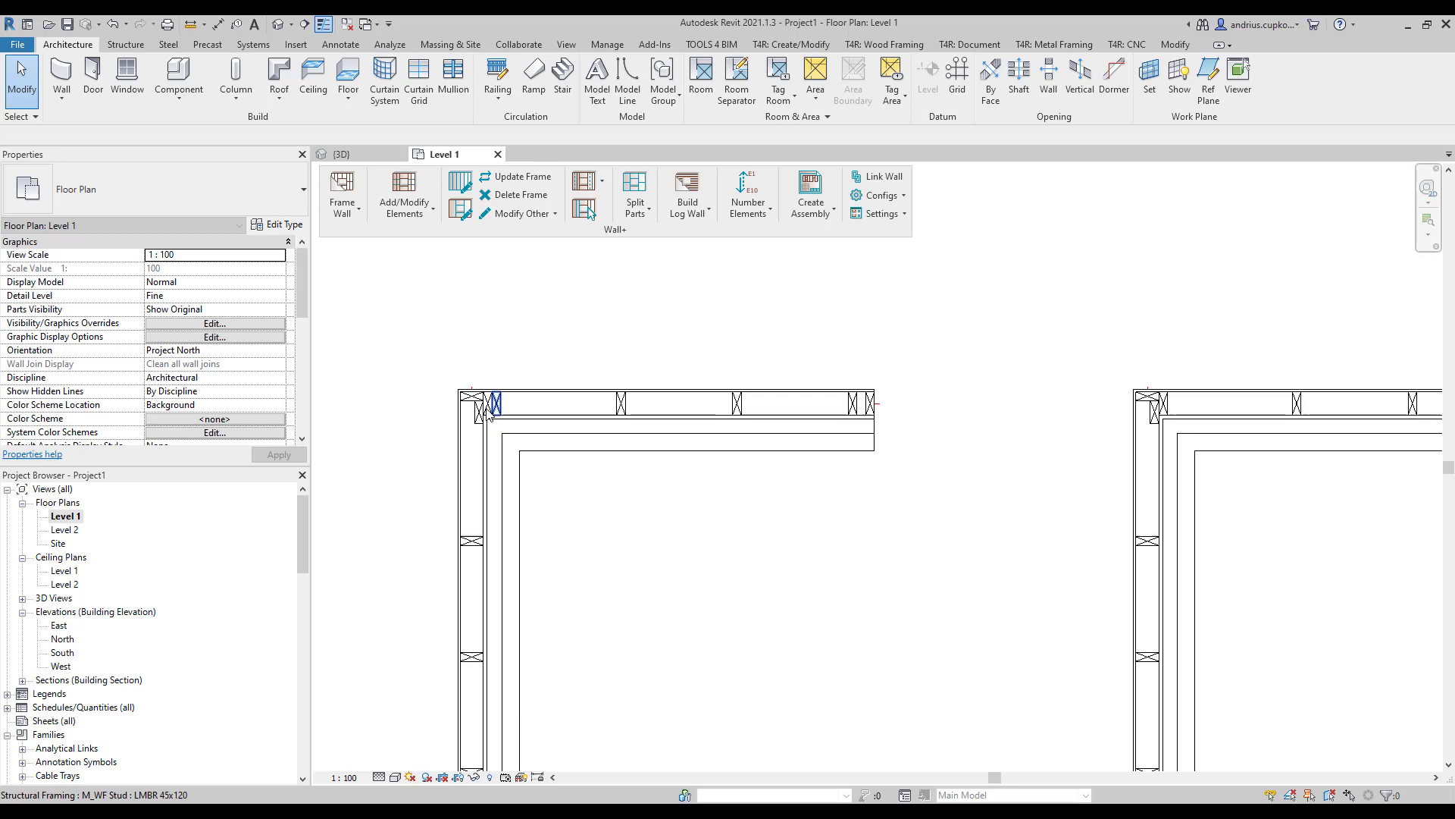
pyautogui.scroll(-2, 887, 540)
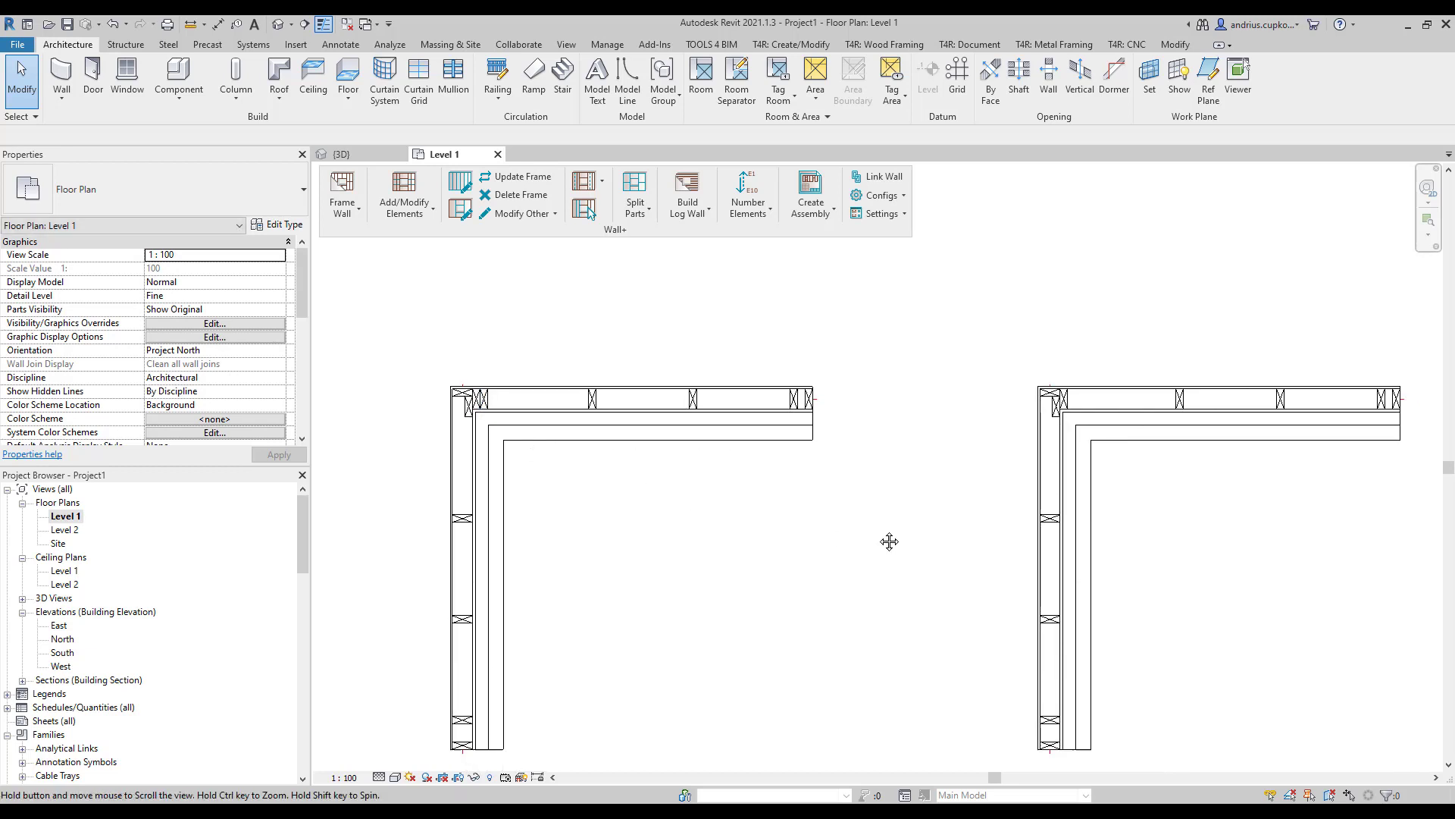